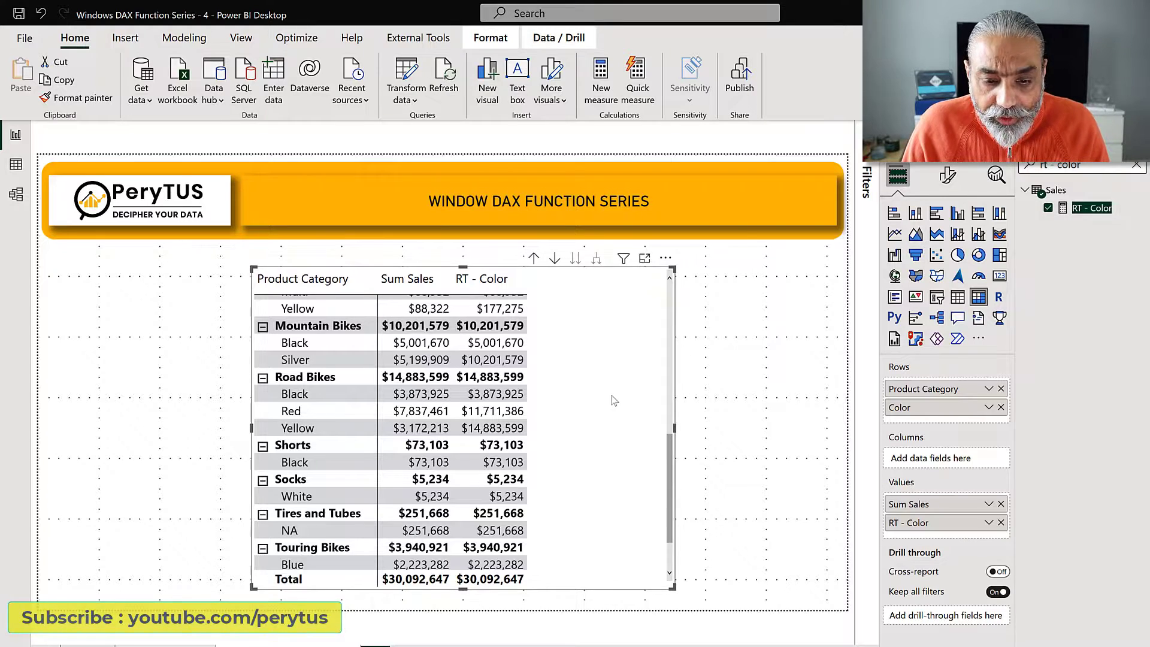
Step: Review the color running totals in the matrix, and drill the matrix up to the Product Category level
scroll(612, 398, up, 3)
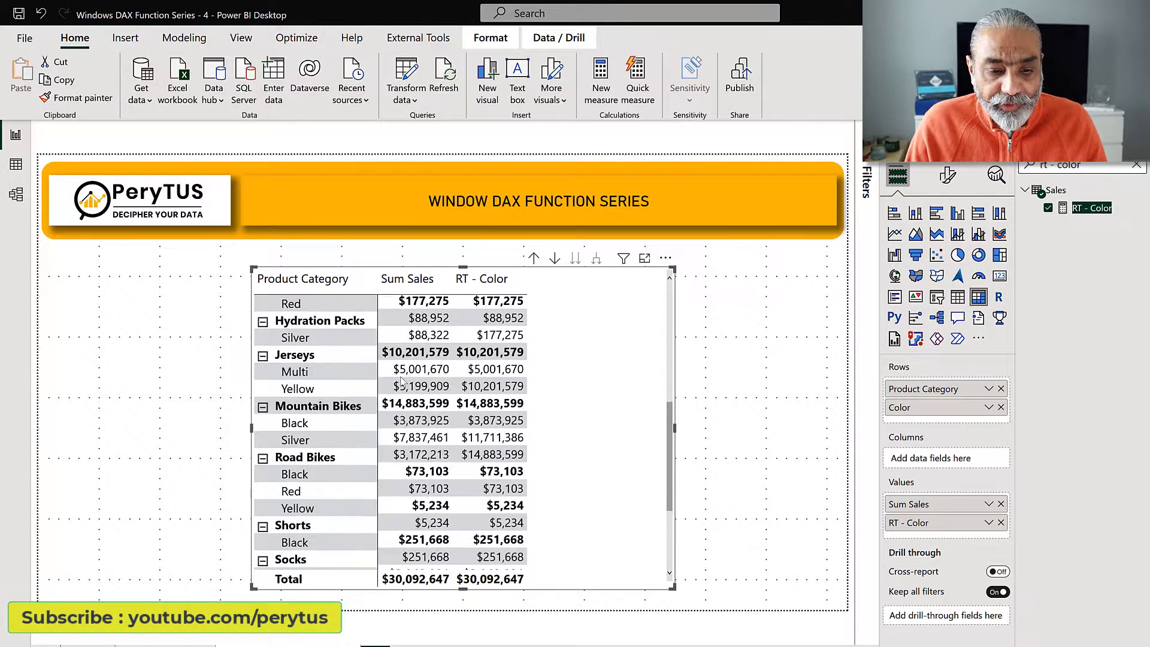
scroll(330, 348, down, 3)
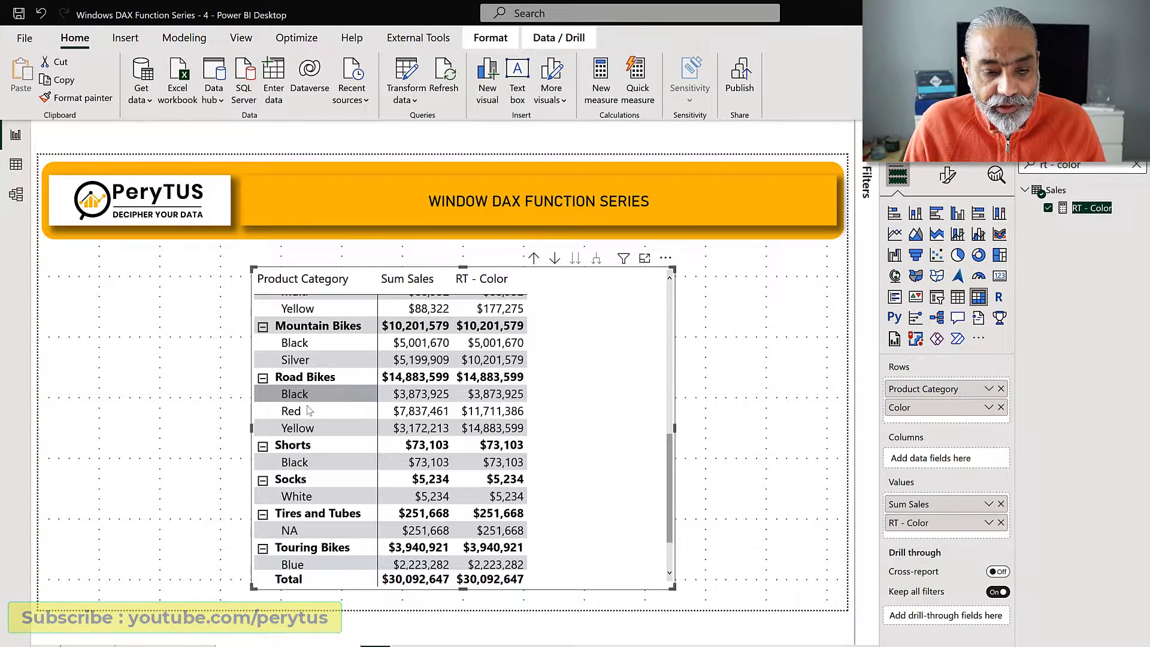
click(306, 427)
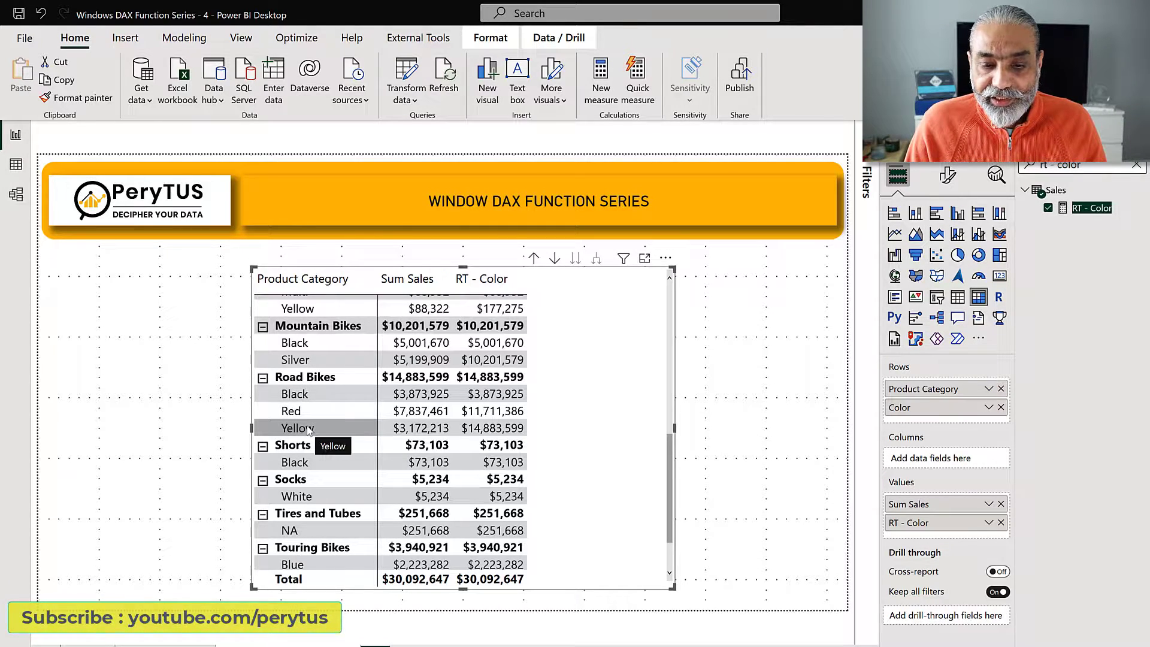
click(534, 258)
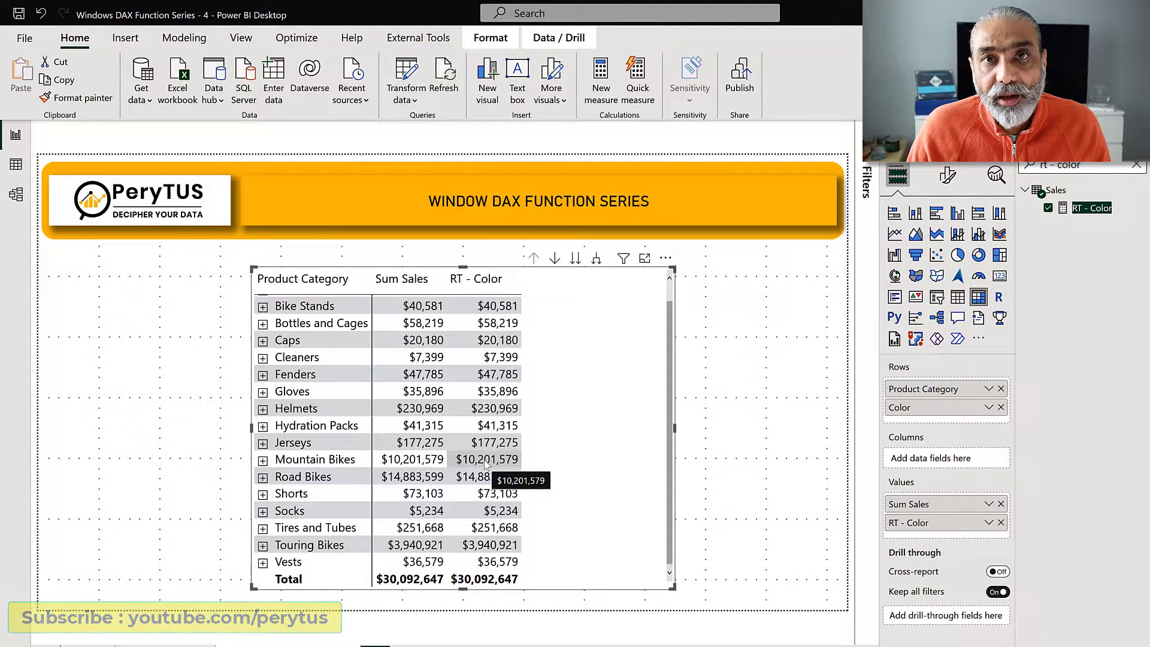
Step: Open the RT - Color measure's formula and examine its CALCULATE and WINDOW arguments
ctrl+scroll(437, 193, up, 1)
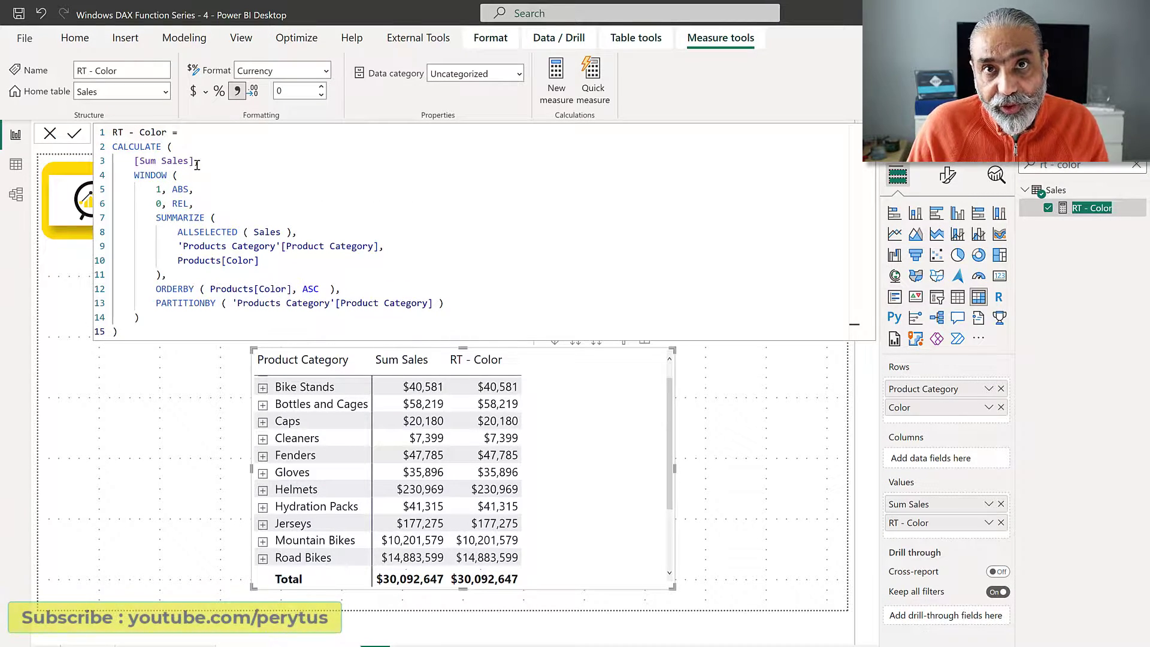
text(,)
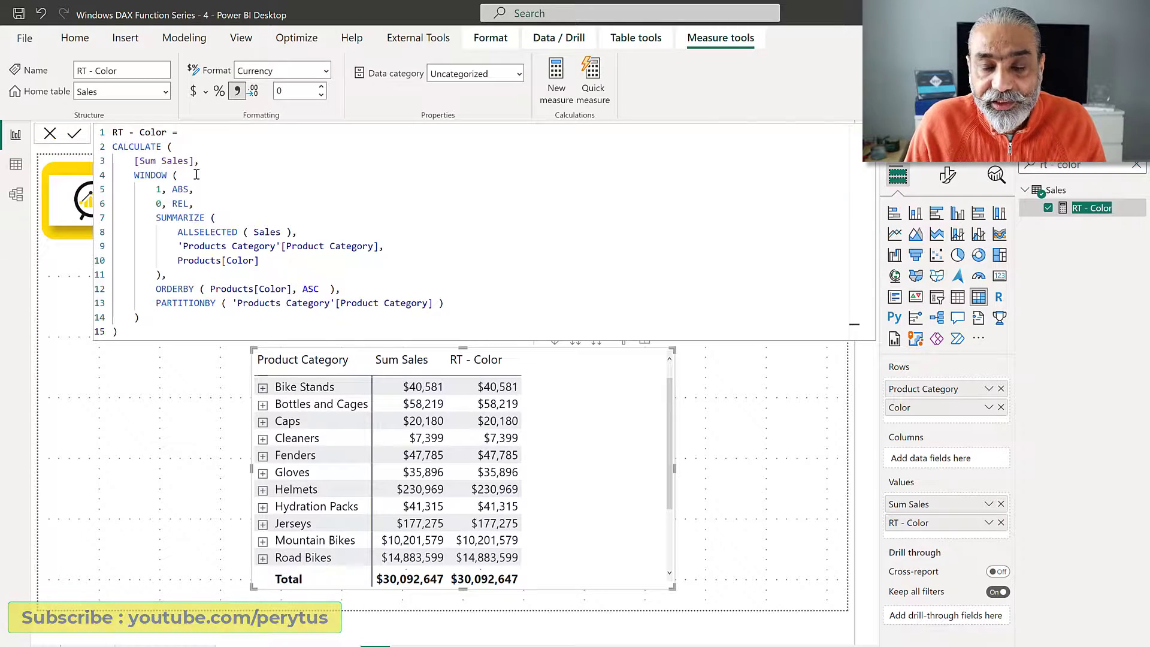
drag(139, 161, 172, 161)
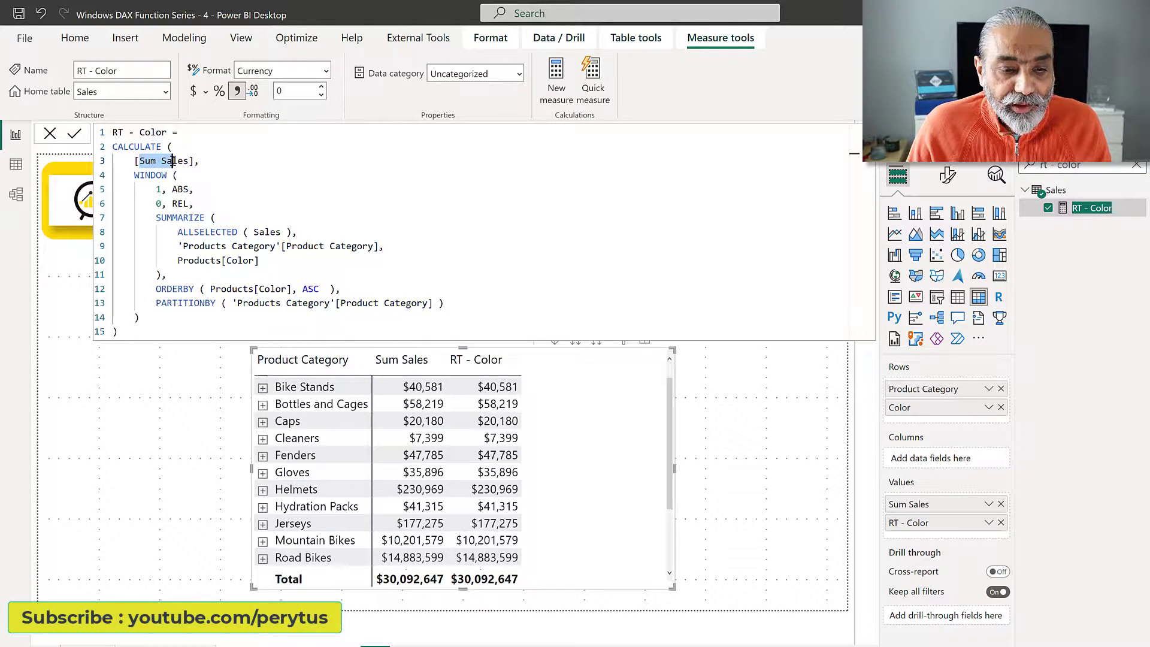
click(158, 190)
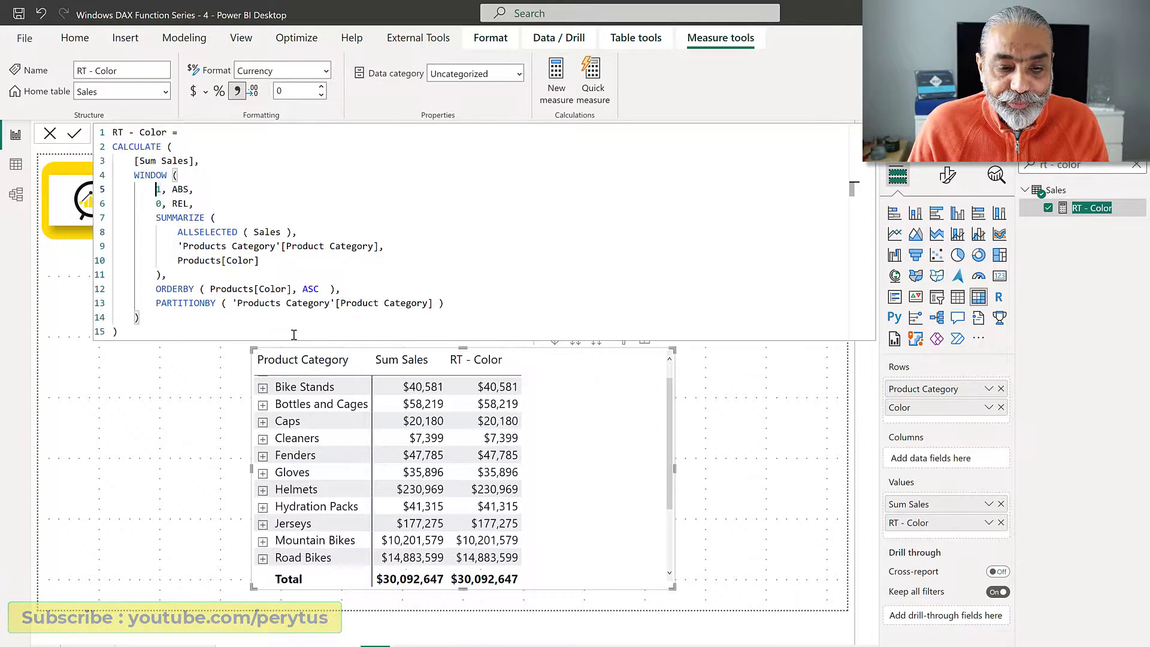
Step: Expand Road Bikes in the matrix to examine its running totals by color, and return to the category level
scroll(311, 405, up, 1)
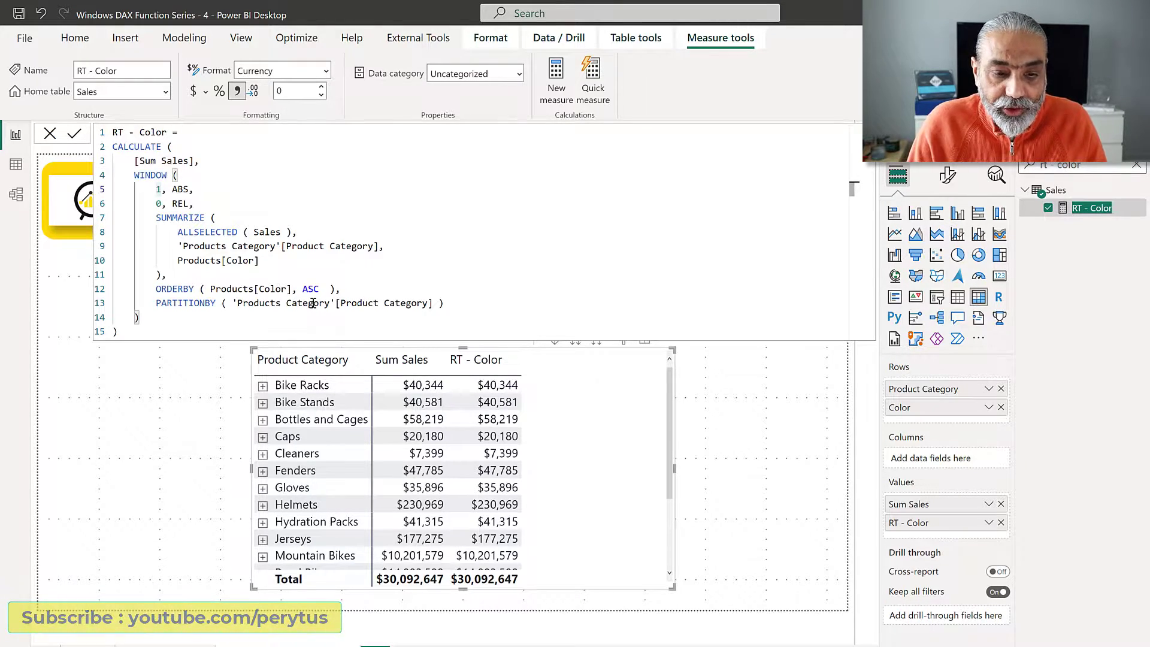
scroll(503, 495, down, 1)
scroll(503, 494, down, 3)
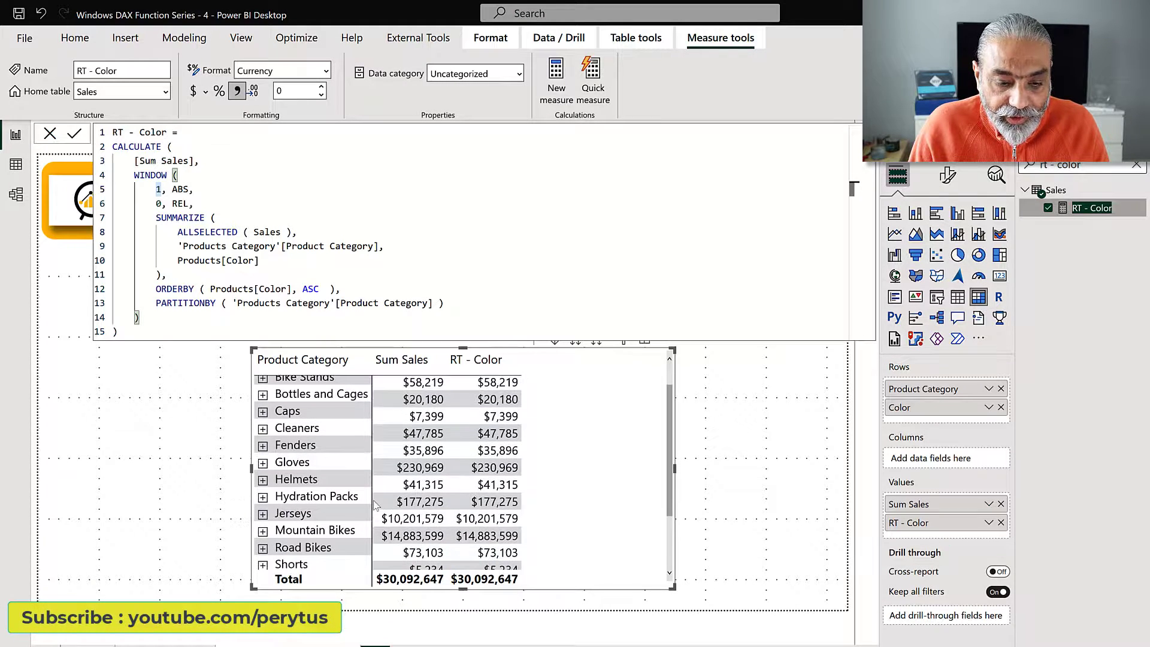
click(262, 515)
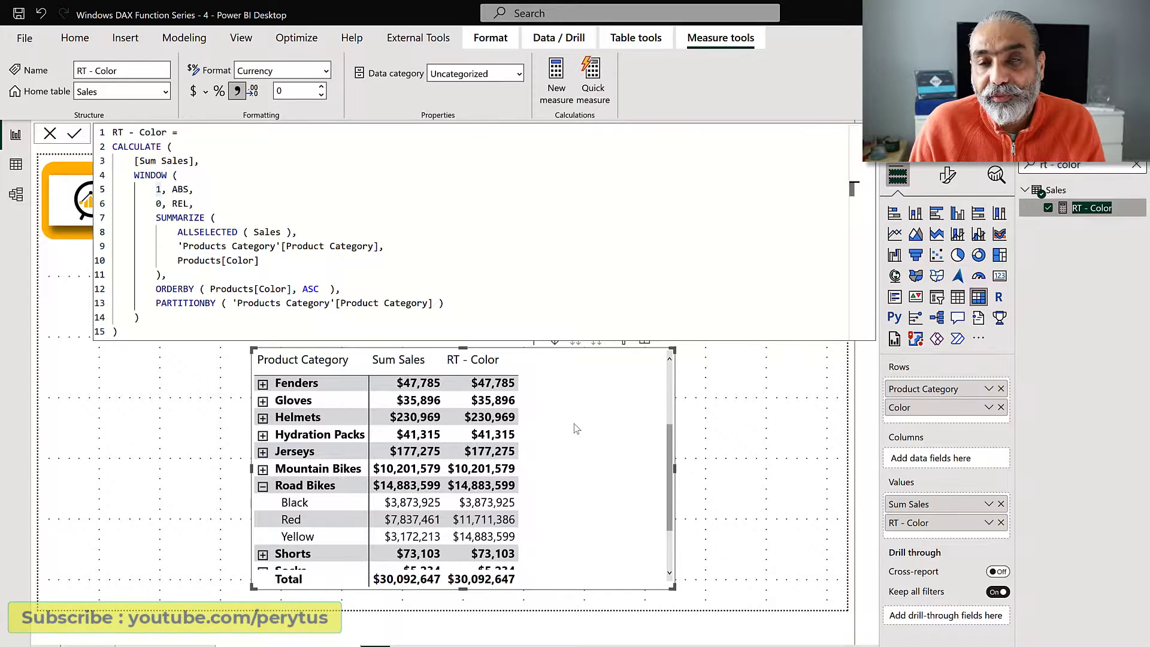
scroll(574, 423, up, 4)
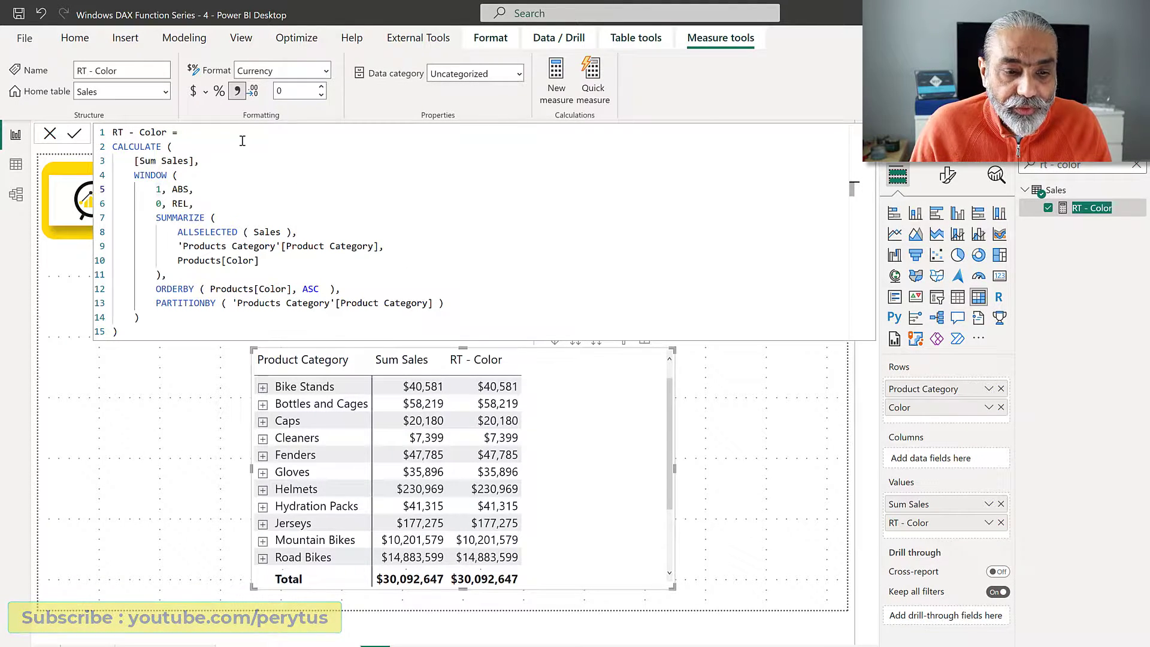
Step: Insert the line IF ( ISINSCOPE ( Products[Color] ), ahead of CALCULATE in the RT - Color measure
click(242, 137)
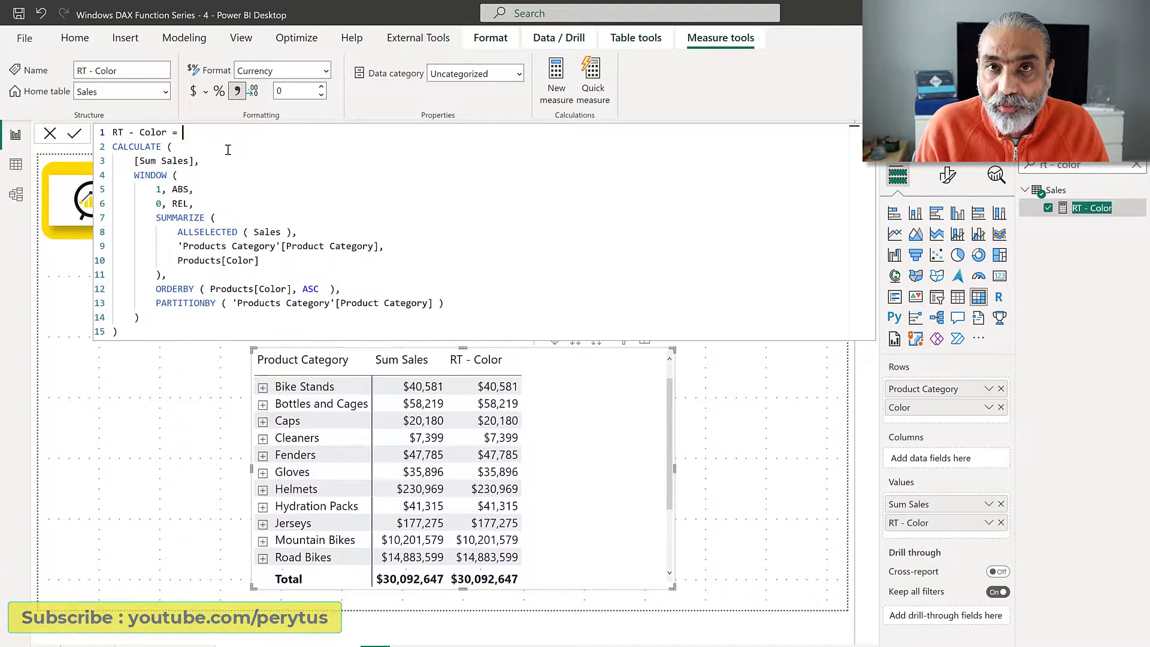
key(Return)
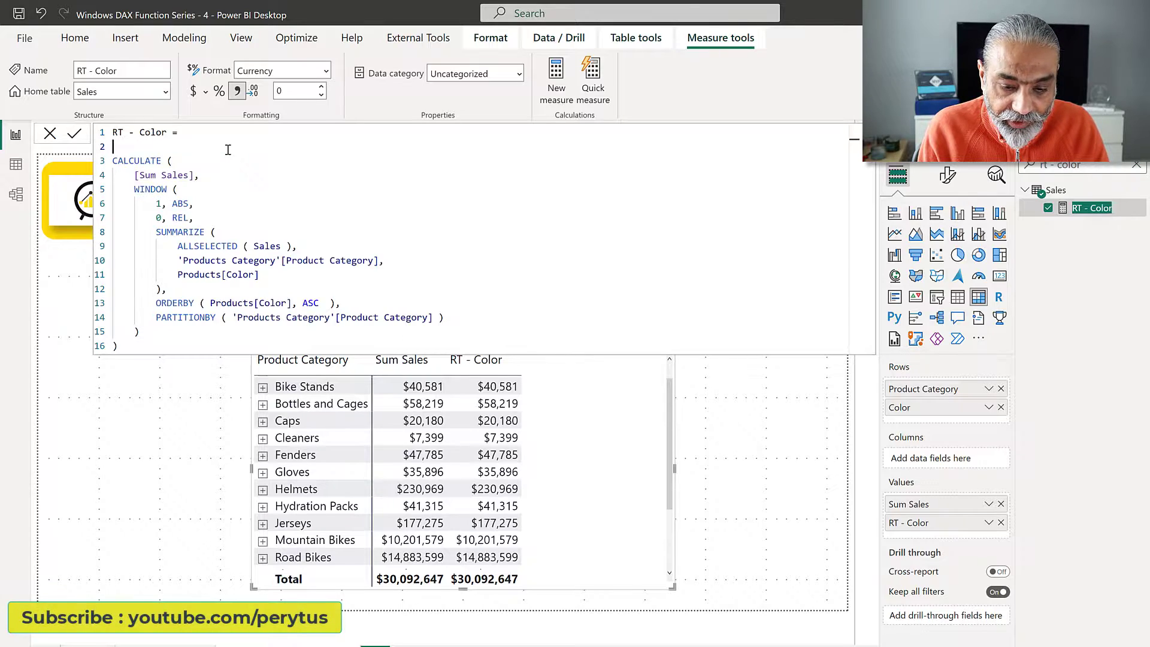
text(IF ( ISINSCOP)
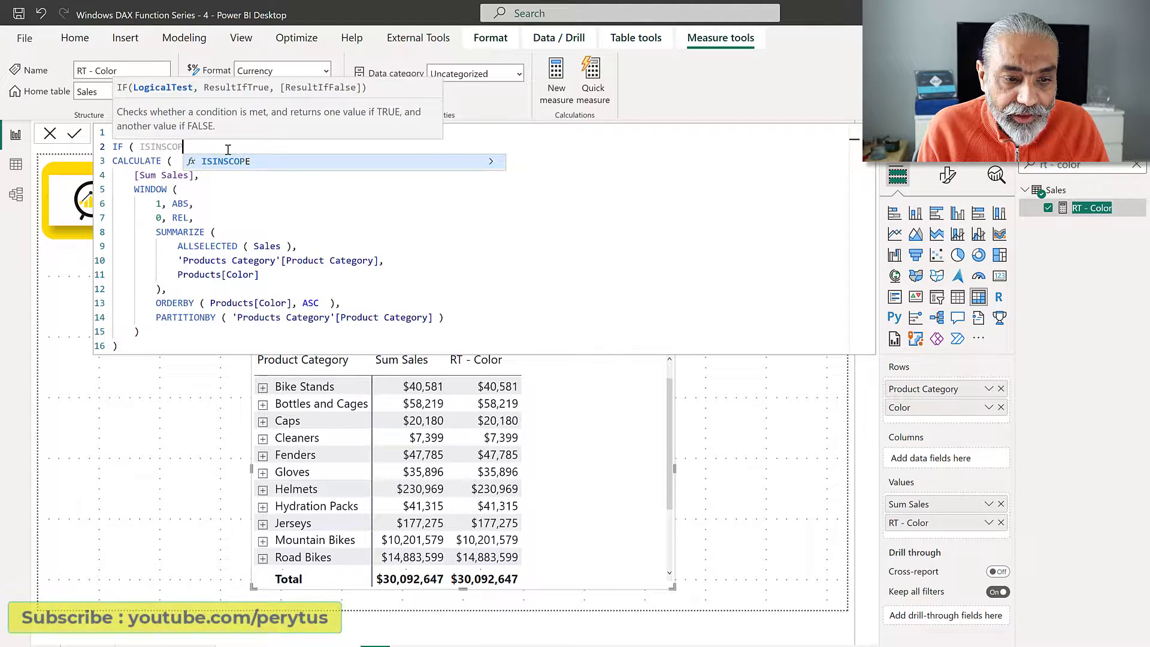
text(E ( Prod)
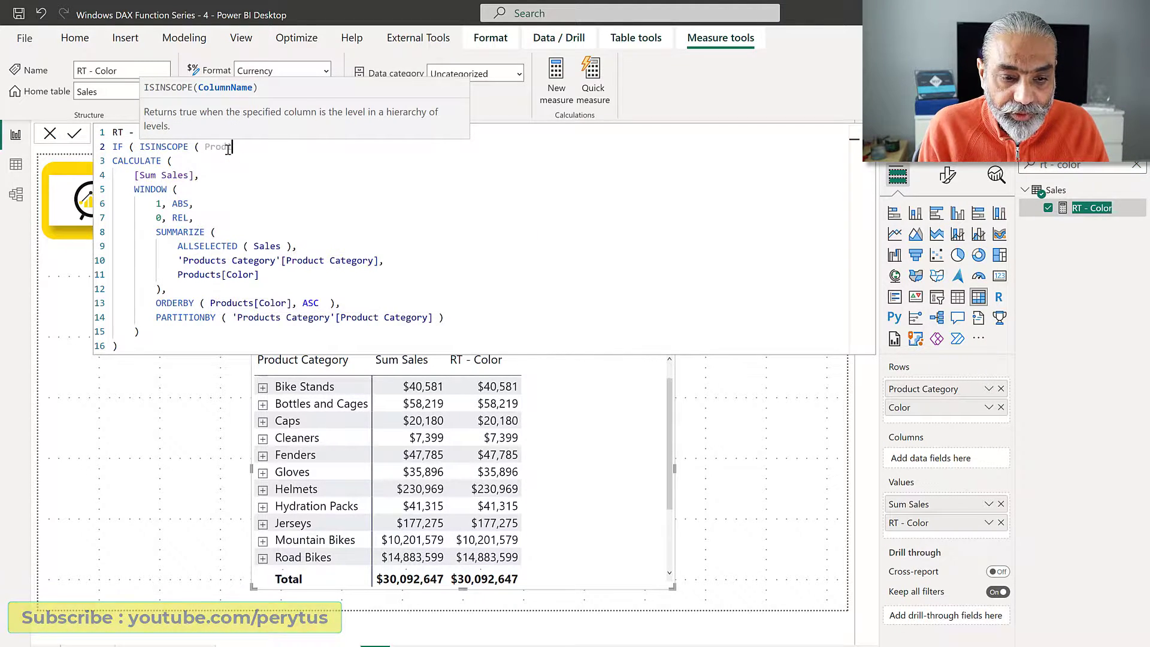
text(ucts)
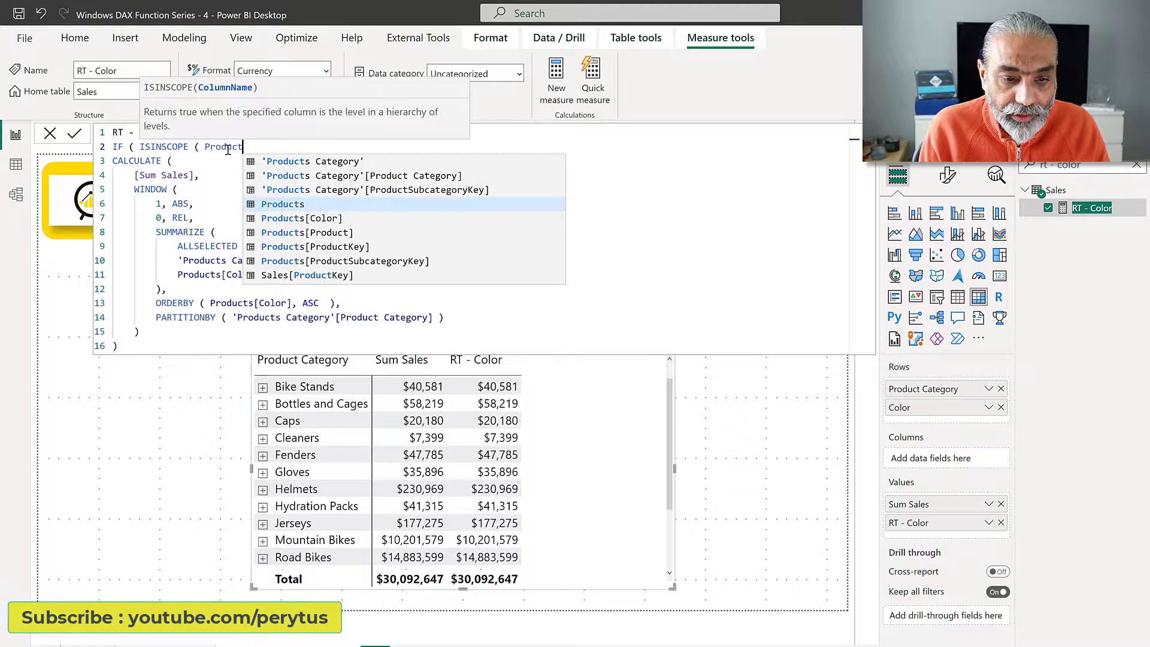
key(Down)
key(Tab)
text(),)
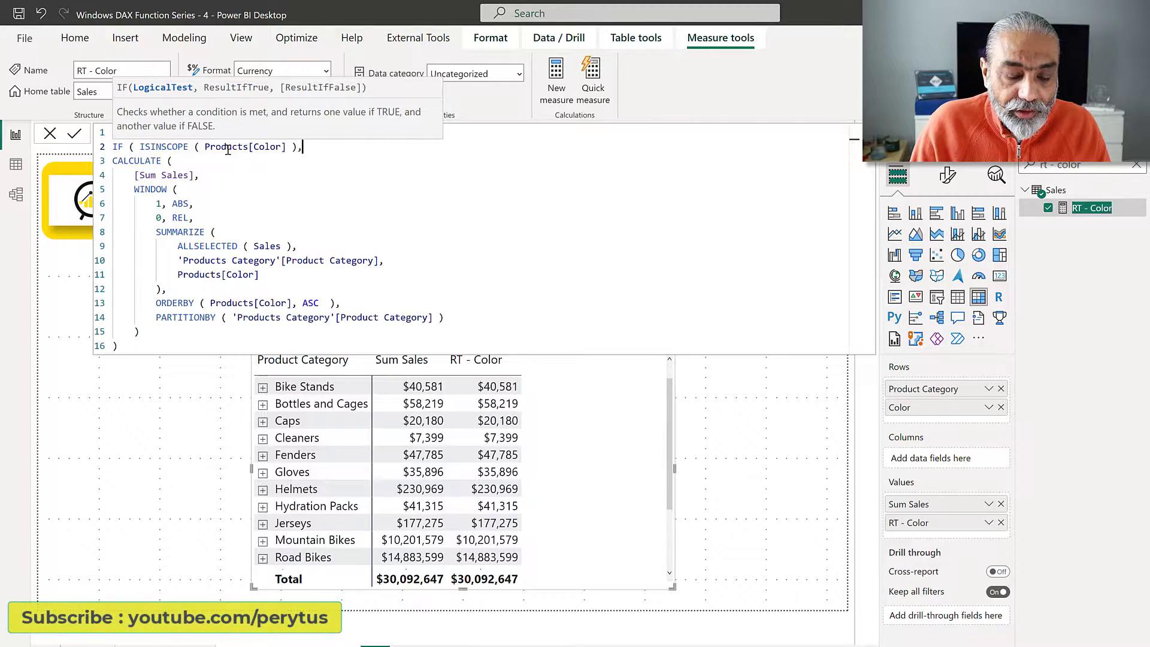
Step: Indent the CALCULATE block inside the IF and end it with a comma, starting a new line for the false result
drag(133, 340, 99, 161)
key(Tab)
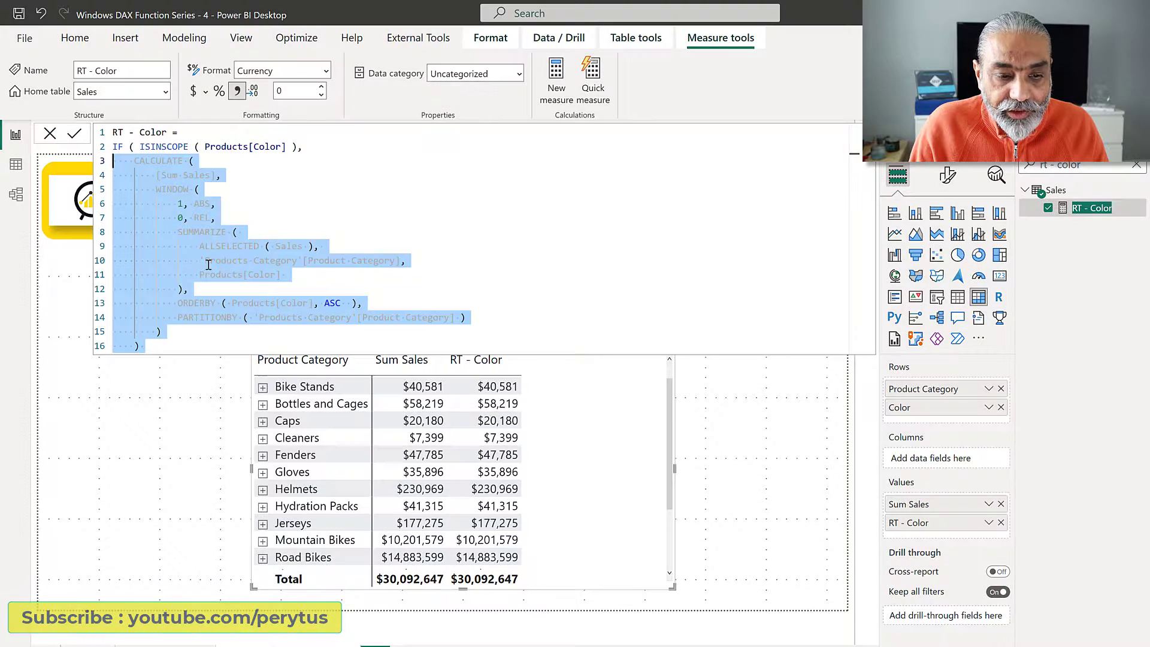
click(192, 341)
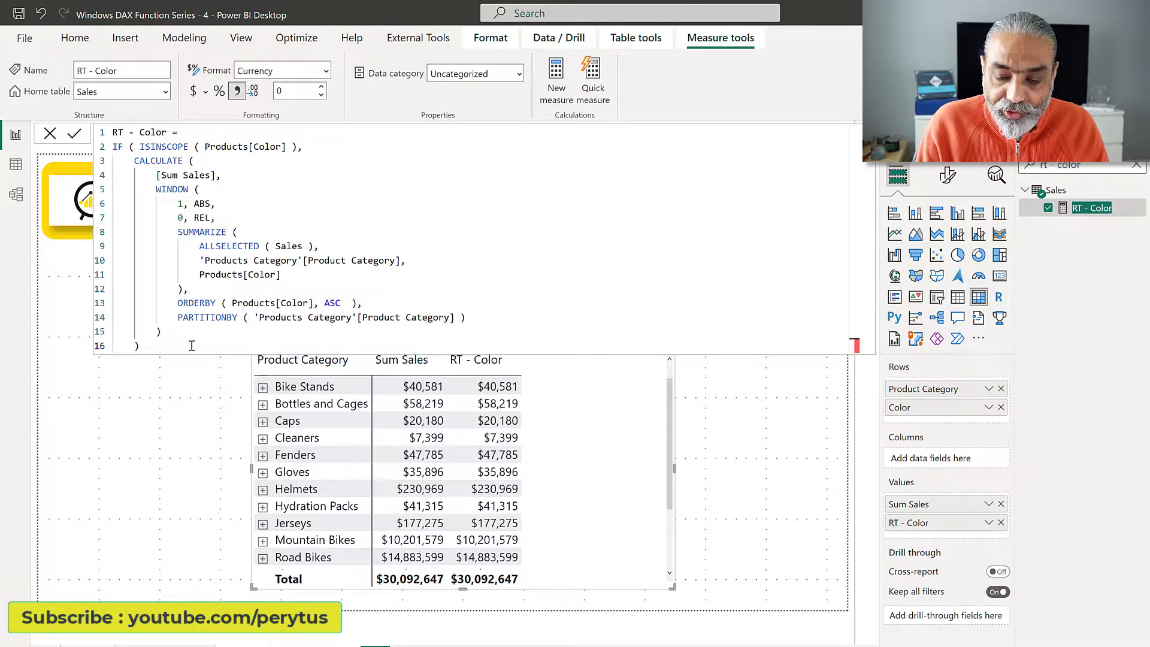
text(,)
key(Return)
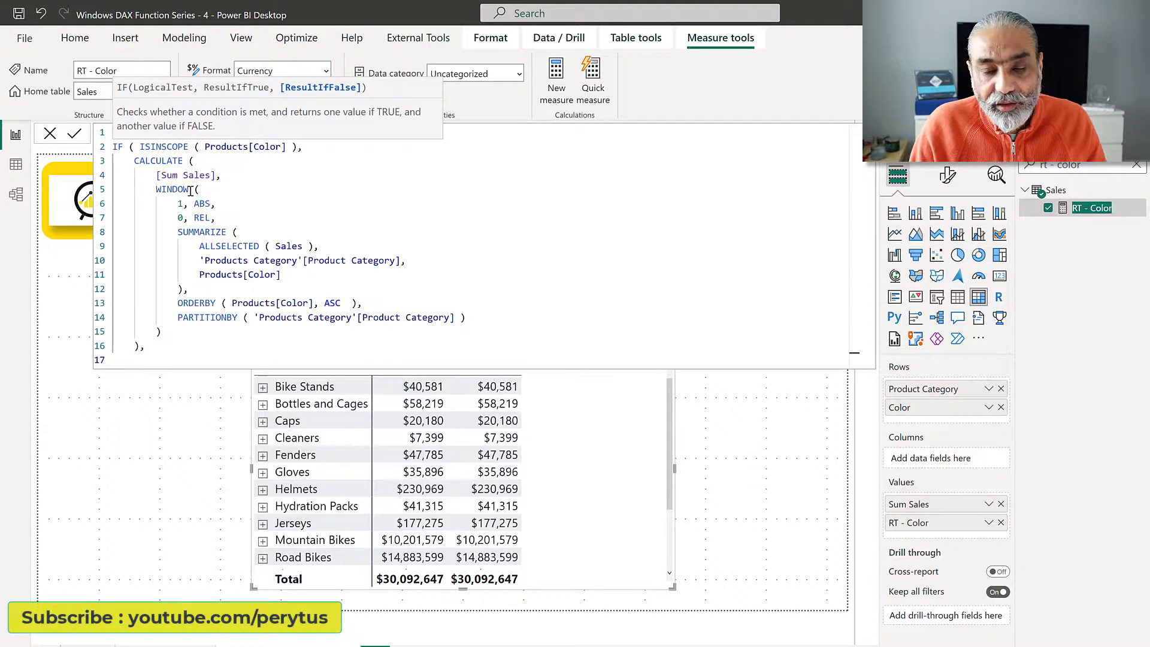
Step: Duplicate the whole CALCULATE block below the first as the IF's false result, aligning its indentation
drag(156, 175, 211, 232)
drag(229, 282, 113, 161)
key(ctrl+c)
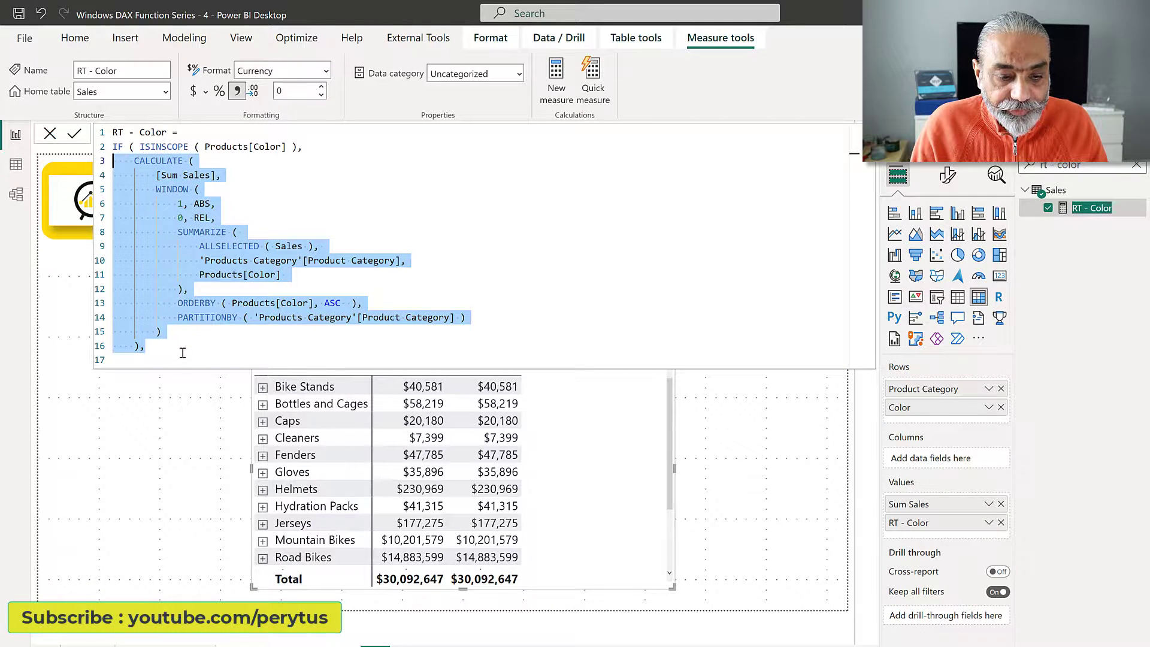
click(183, 353)
key(Return)
key(ctrl+v)
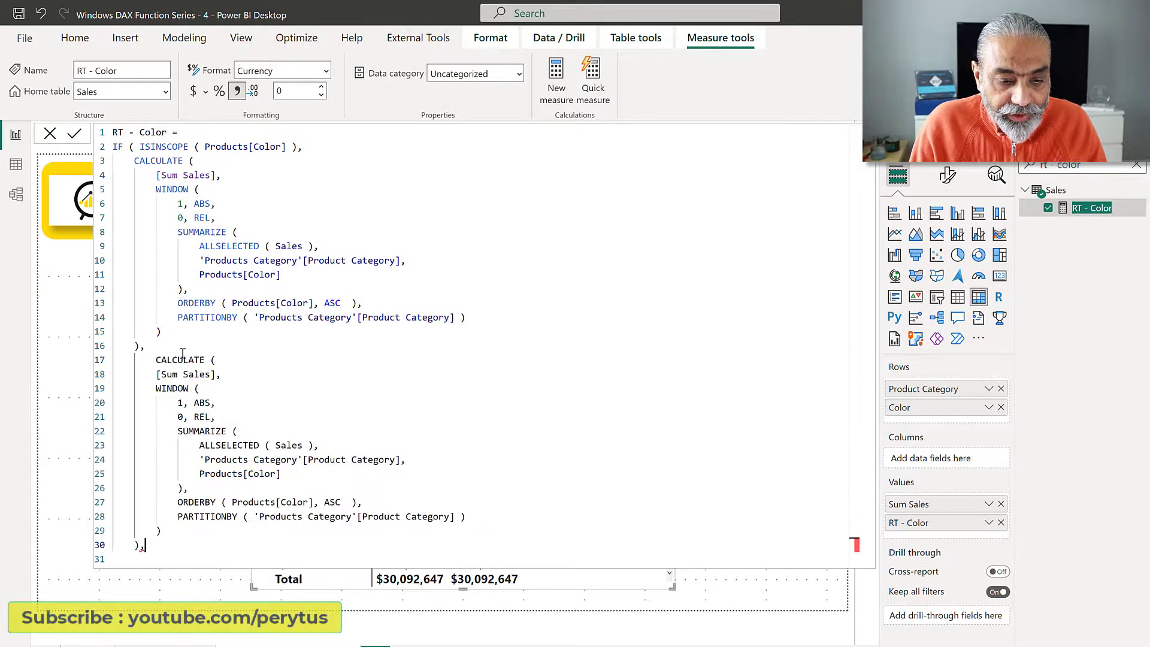
click(157, 361)
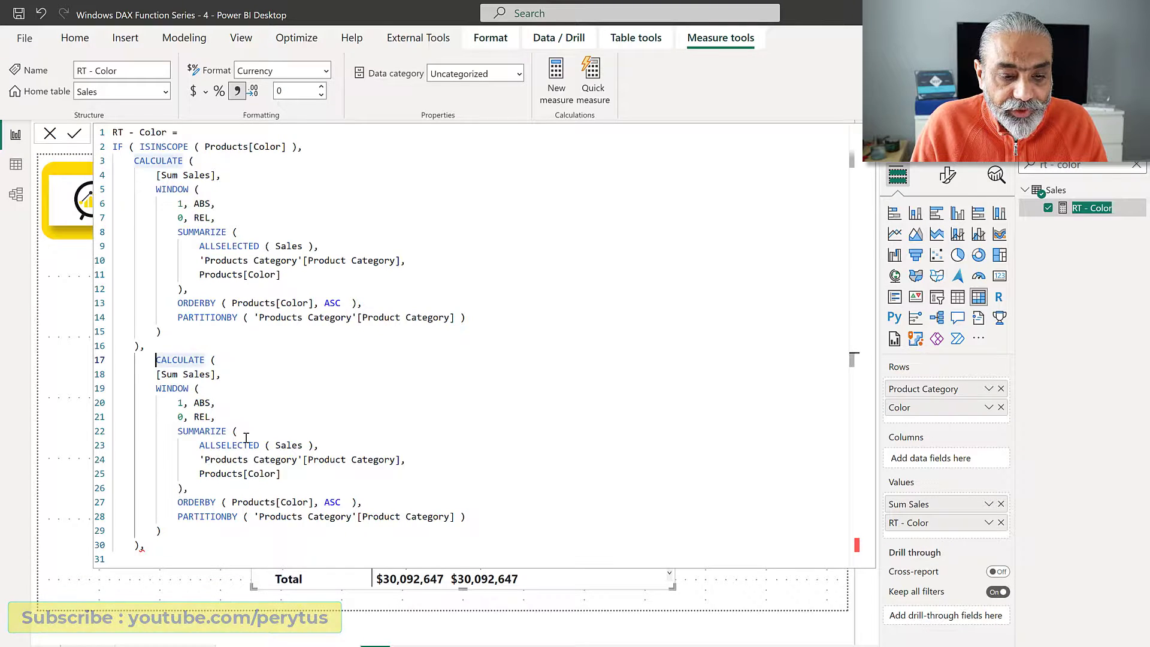
key(BackSpace)
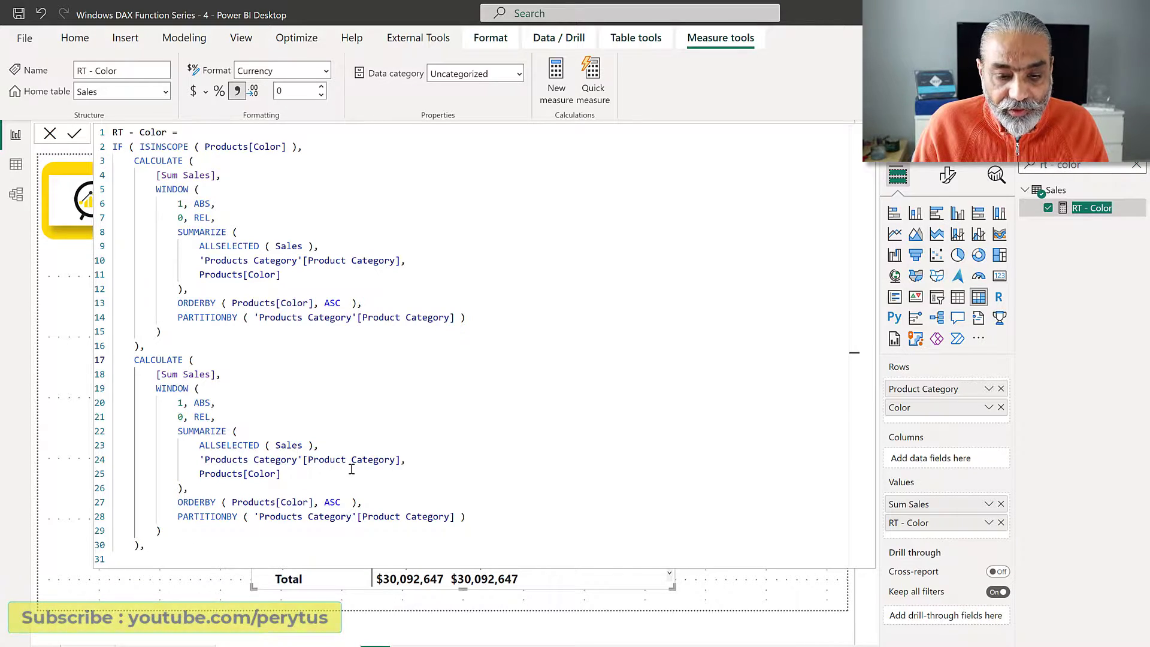
Step: Remove Products[Color] and its preceding comma from the SUMMARIZE in the second CALCULATE block
click(403, 464)
key(shift+Down)
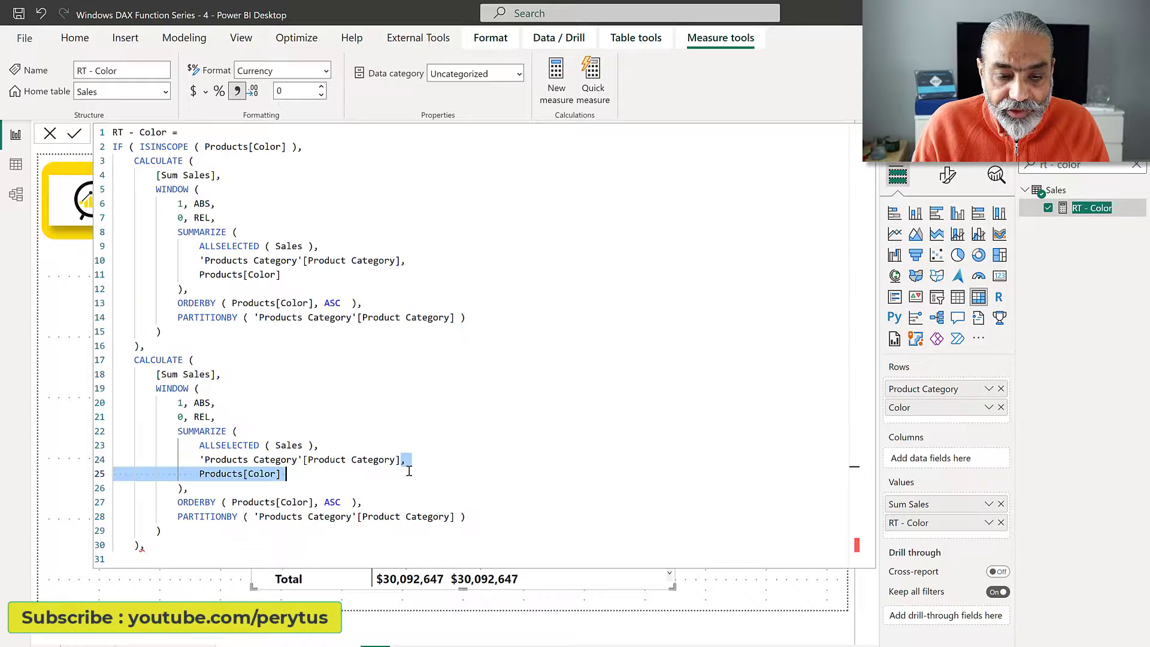
key(Delete)
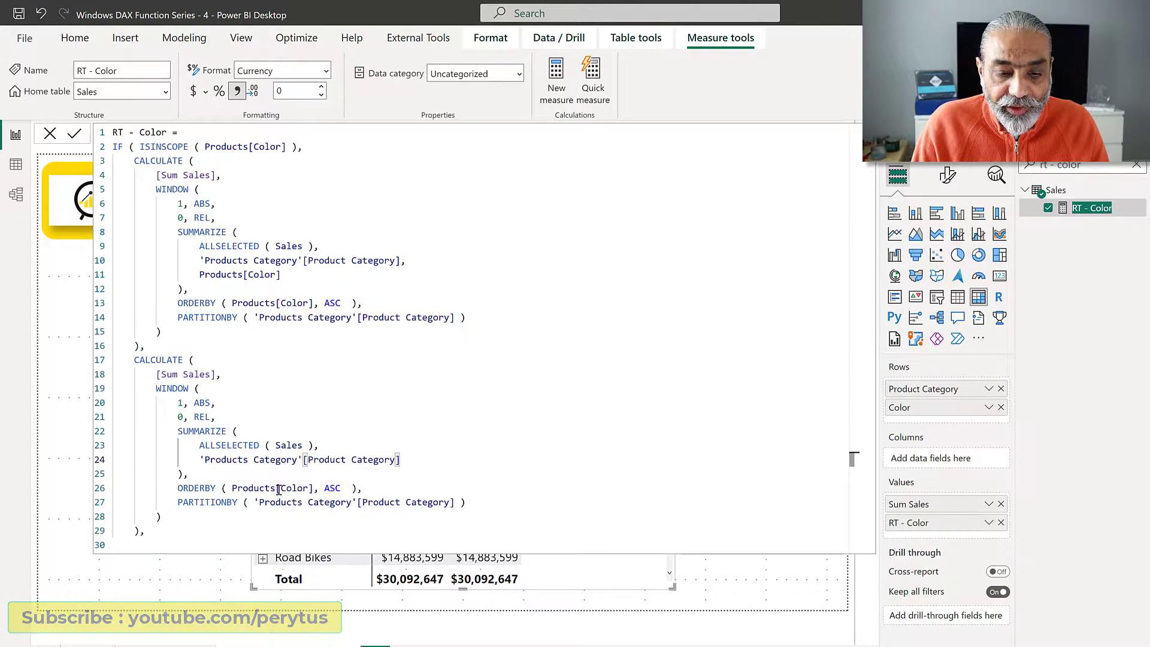
Step: Replace the second block's ORDERBY arguments with 'Products Category'[Product Category]
drag(199, 456, 399, 466)
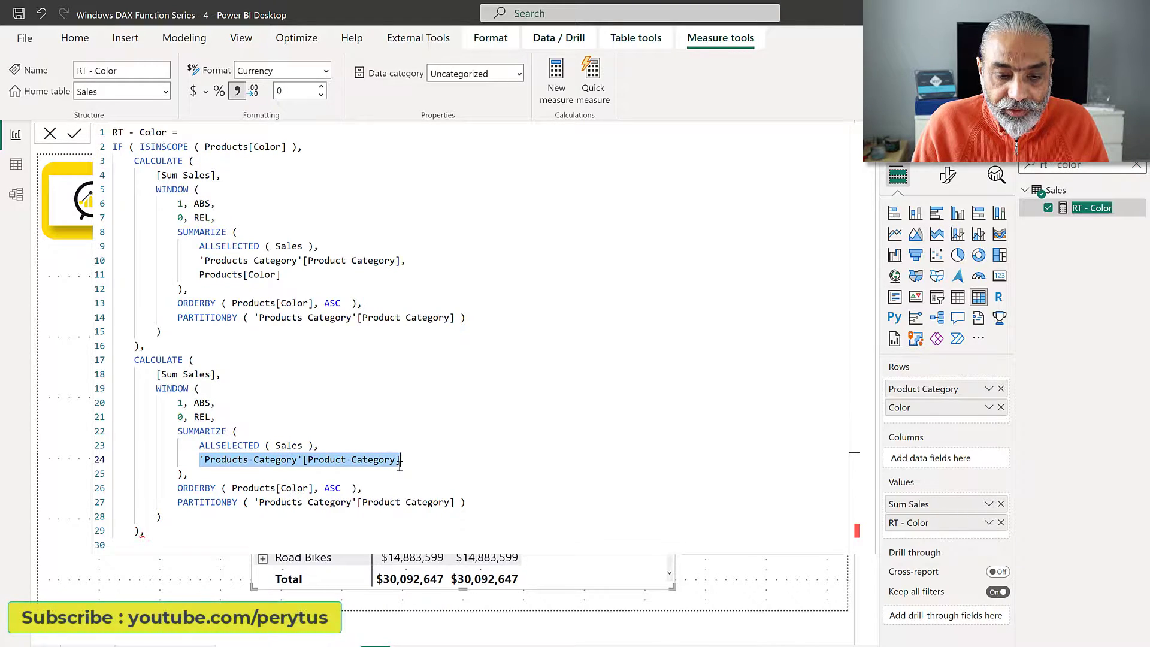
drag(232, 488, 348, 488)
text('Products Category'[Product Category])
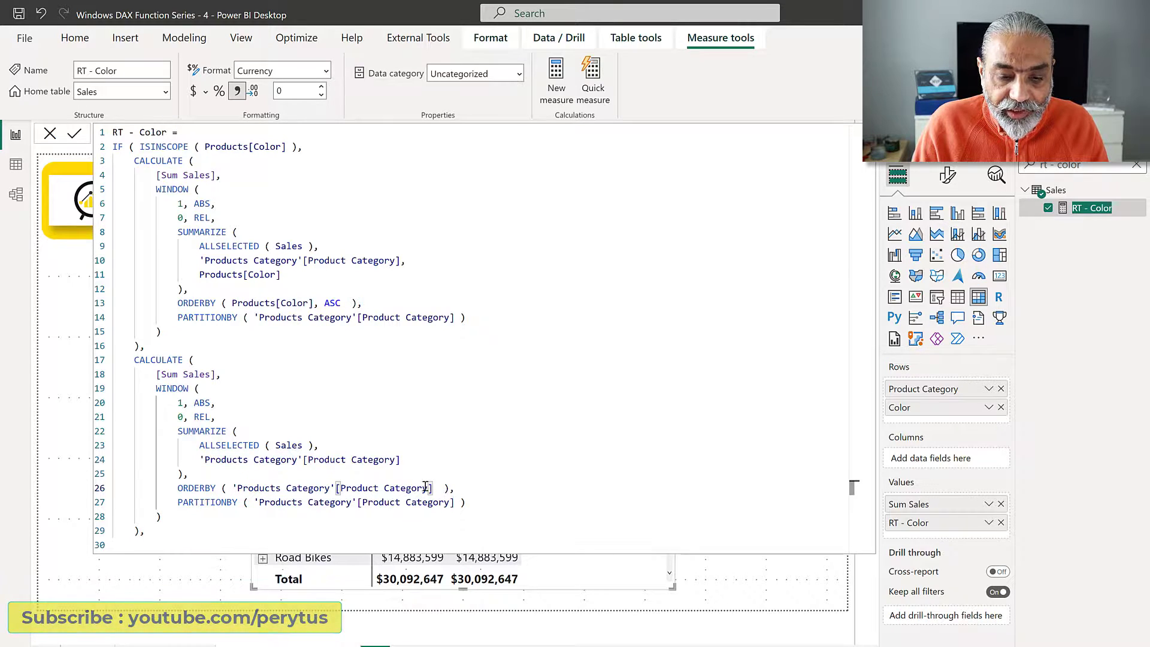
Step: Delete the PARTITIONBY clause and the comma before it from the second WINDOW, and commit the completed measure
click(449, 488)
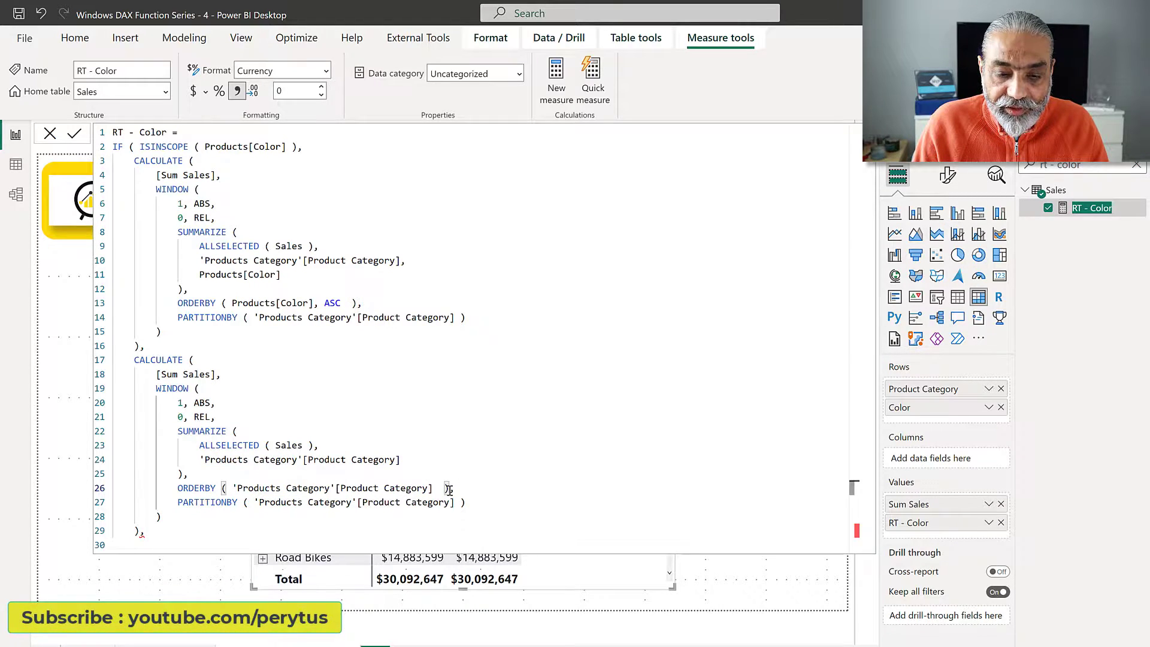
drag(449, 490, 467, 501)
key(Delete)
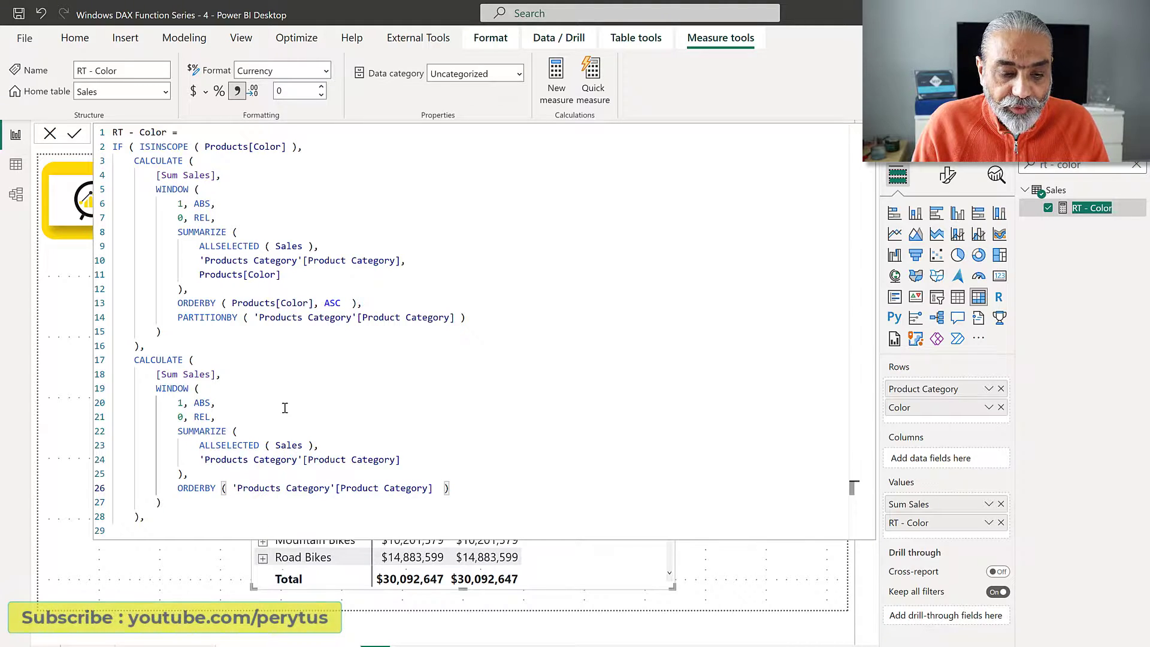
key(Return)
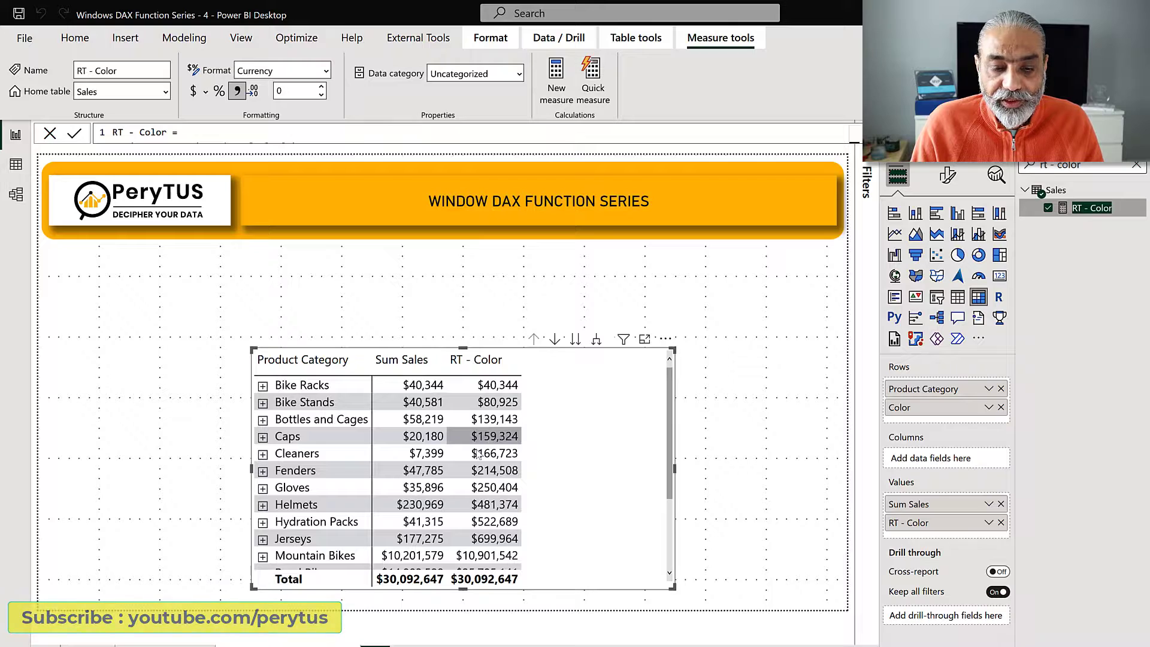
Step: Check the running totals by product category and by Road Bikes color in the matrix, and drill back up to categories
scroll(478, 453, down, 1)
scroll(477, 453, down, 5)
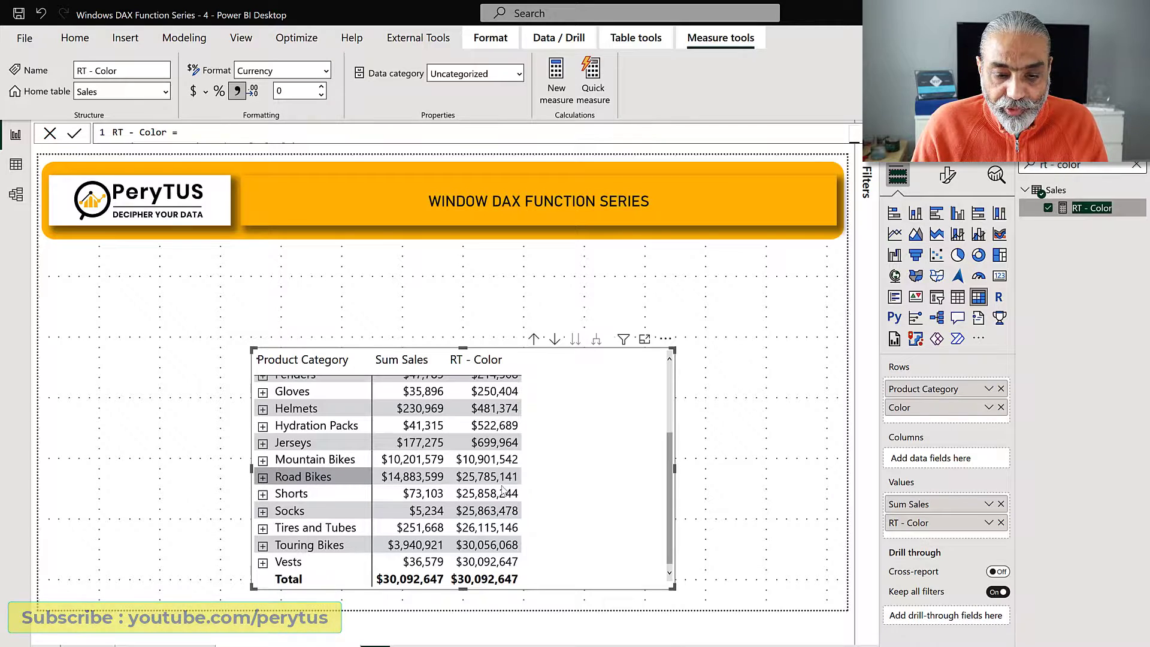
key(alt+shift+Right)
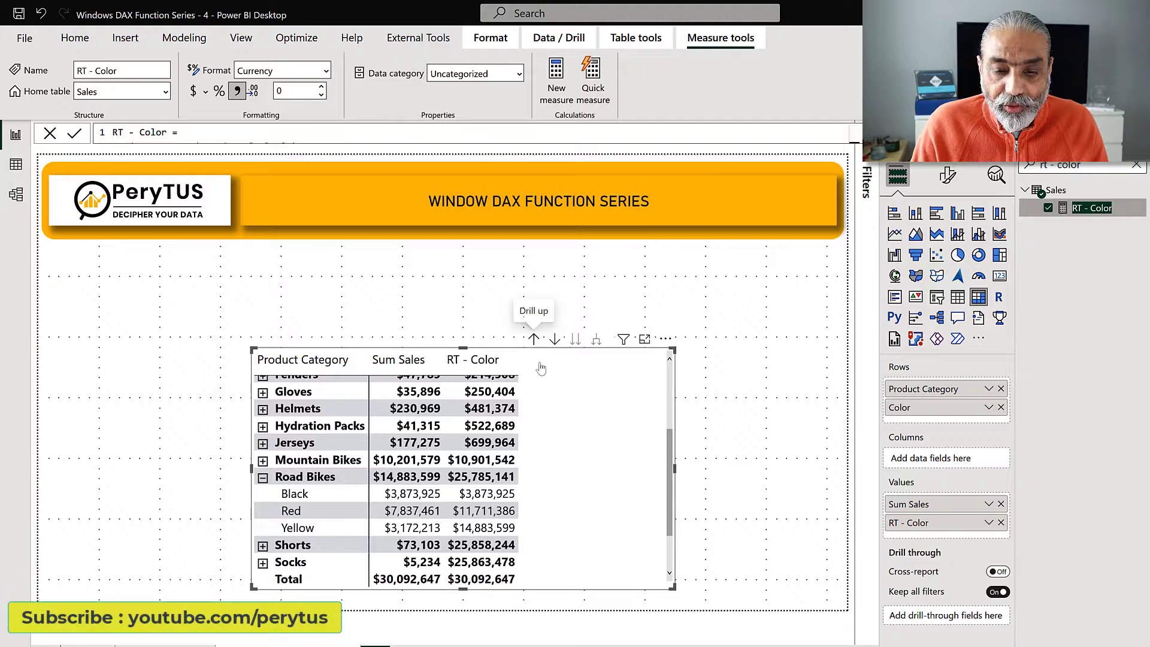
scroll(556, 421, up, 5)
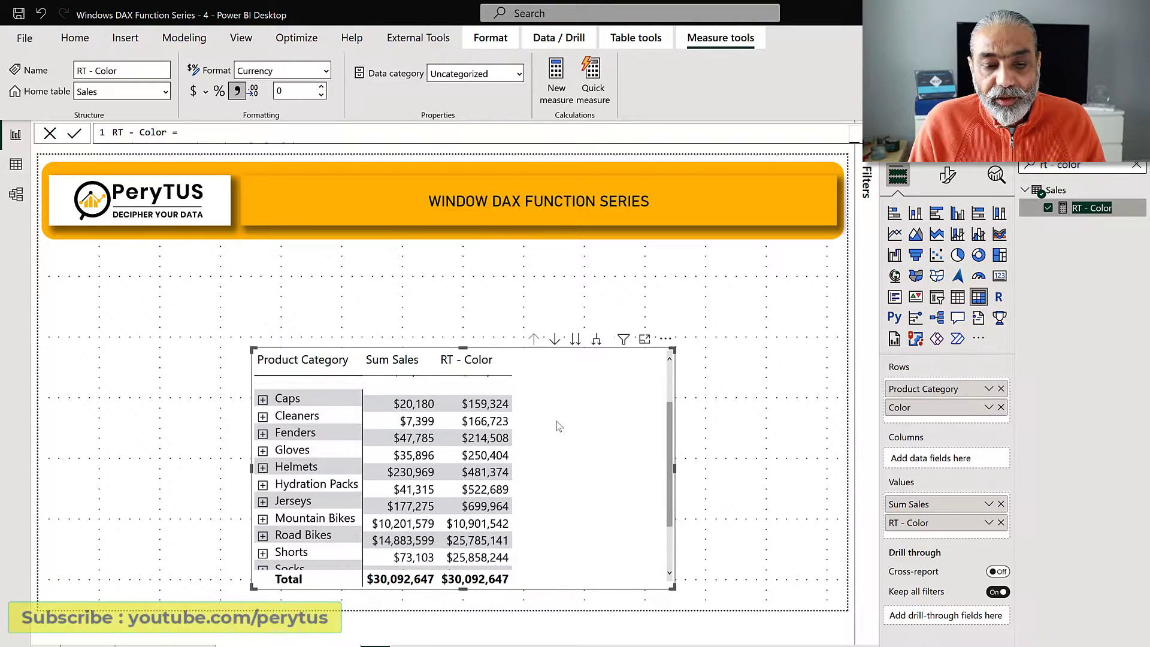
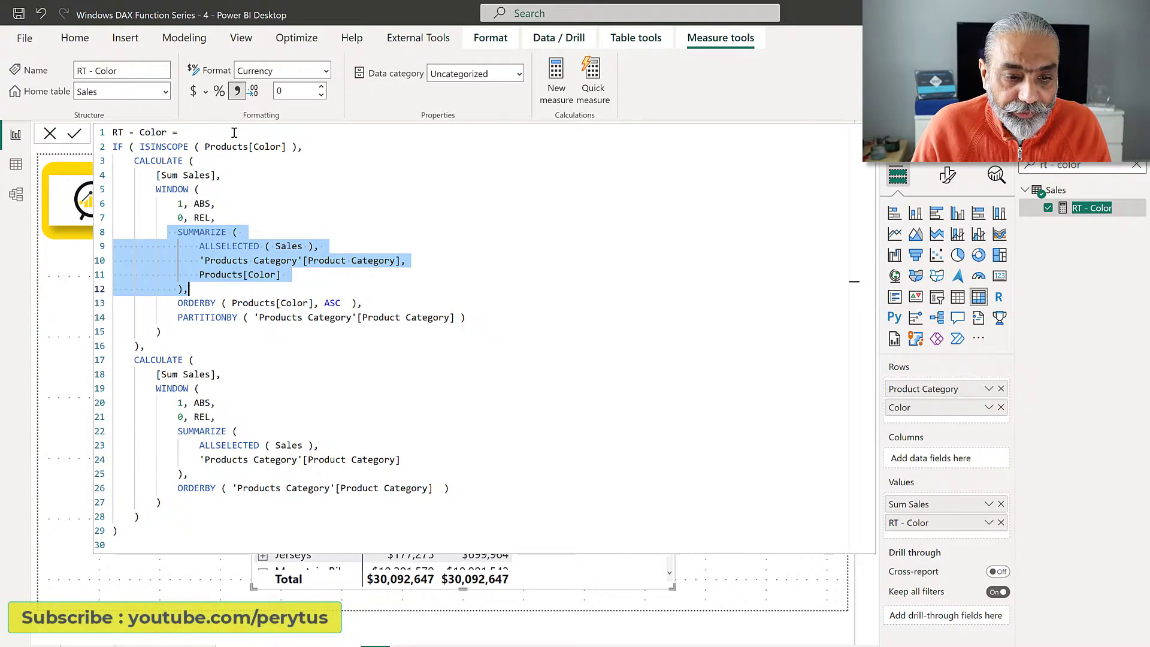
Step: Define VAR __table at the start of the RT - Color measure with a copy of the first WINDOW's SUMMARIZE expression, without its trailing comma
click(234, 132)
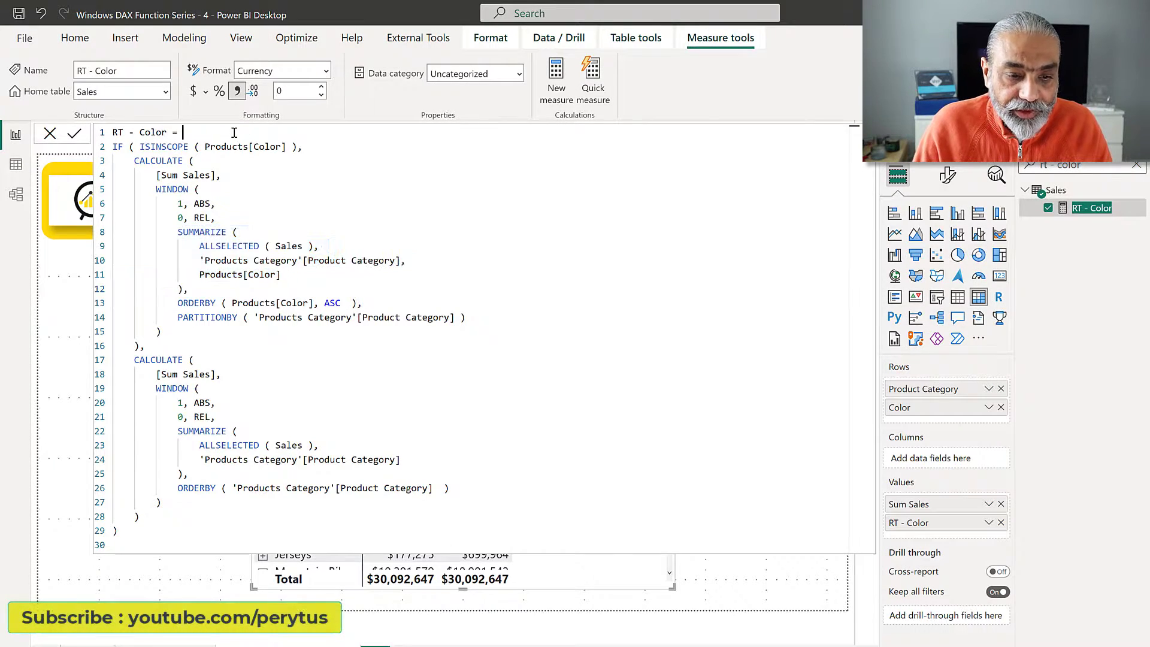
key(Return)
text(VAR __)
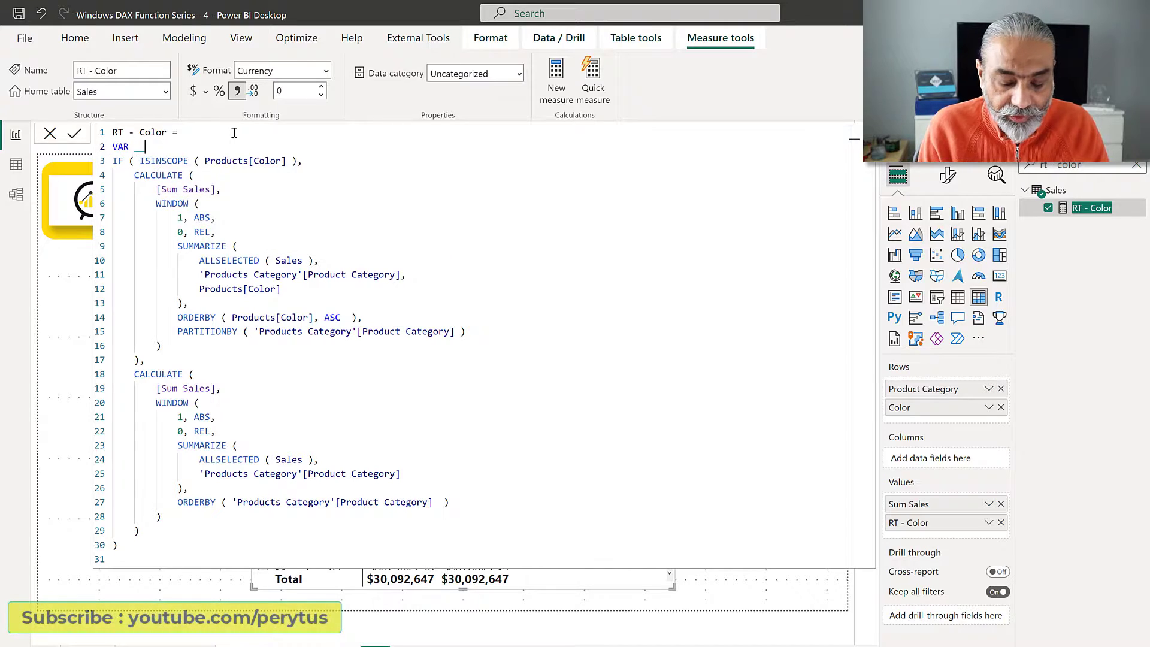
text(table =)
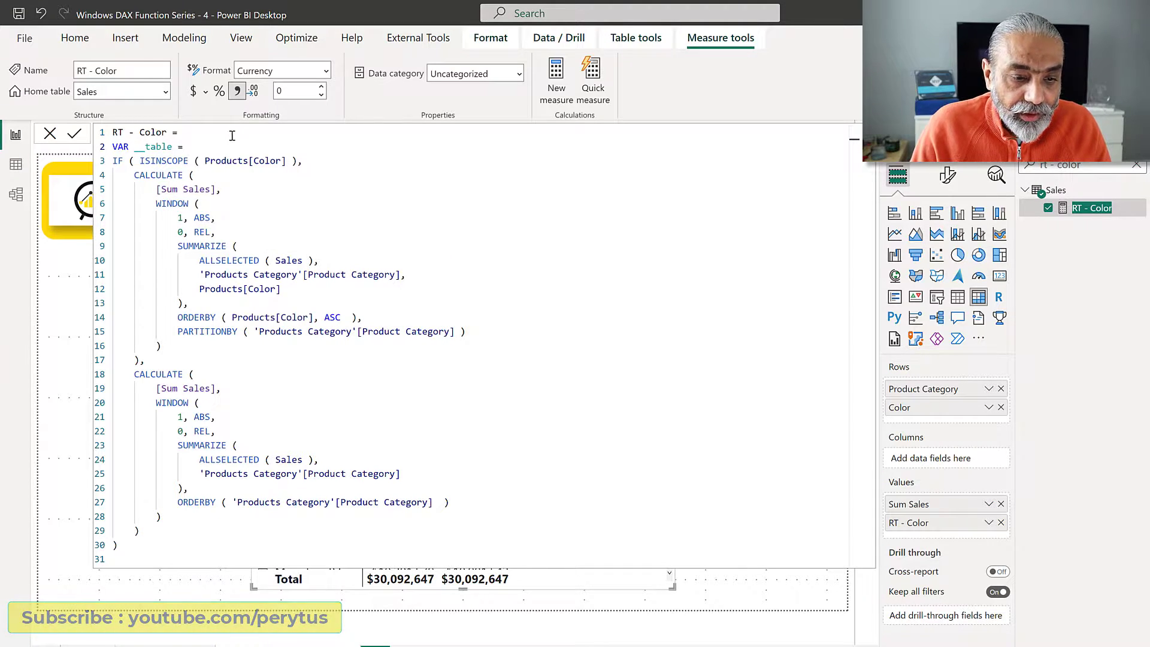
drag(189, 303, 100, 245)
key(ctrl+c)
click(208, 146)
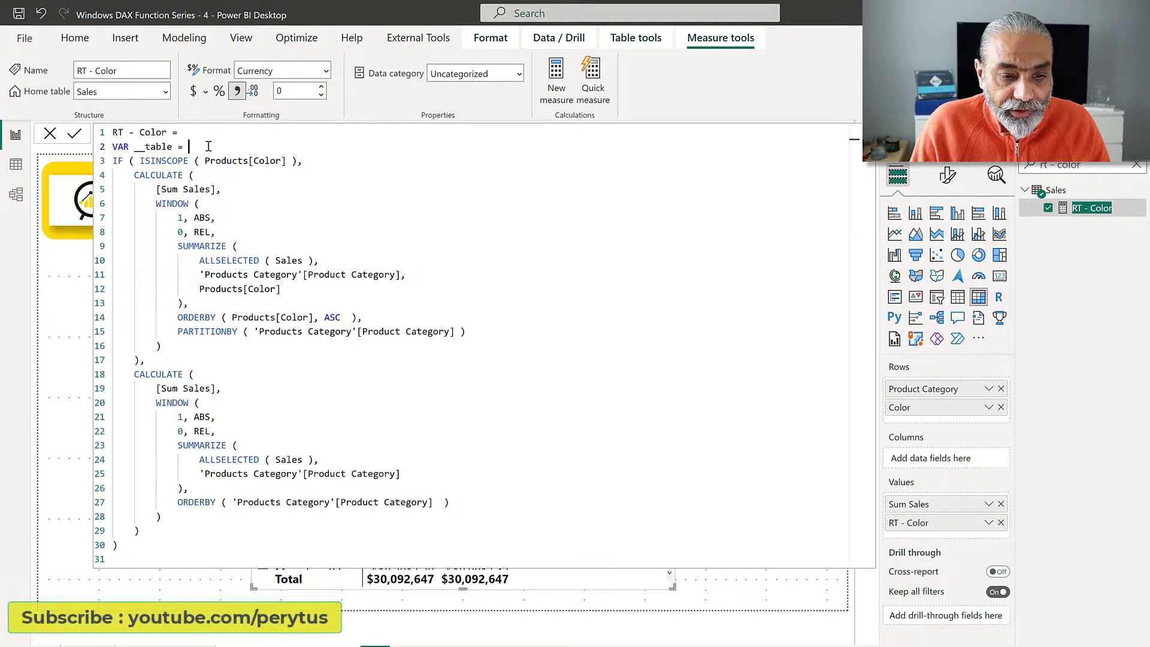
key(Return)
key(ctrl+v)
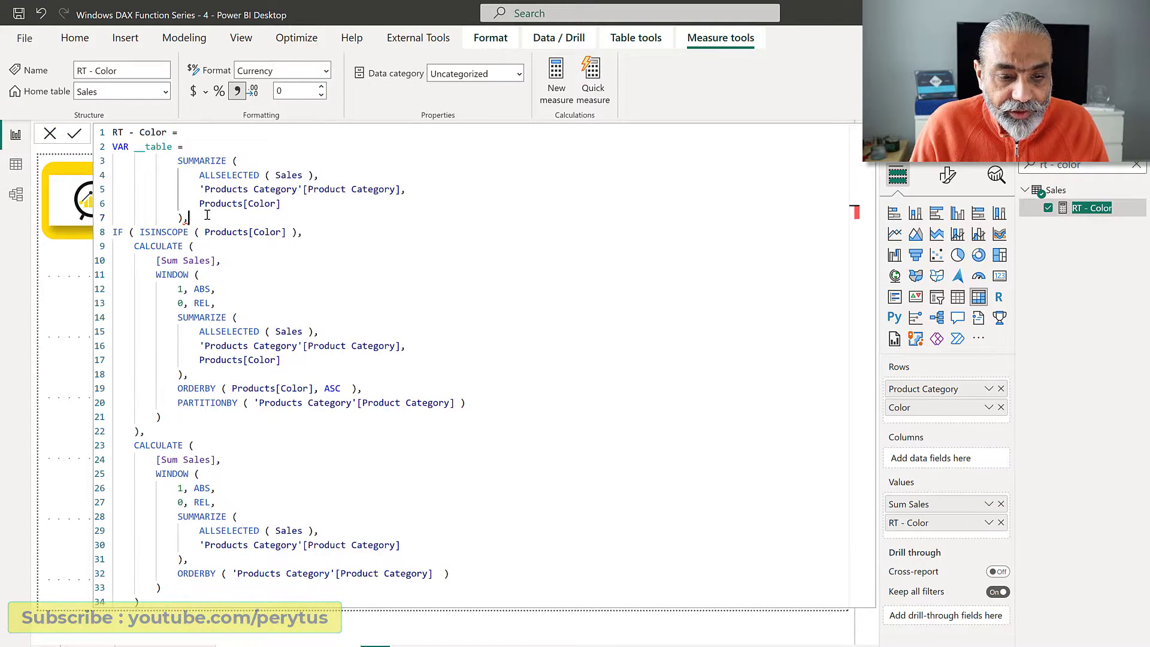
key(BackSpace)
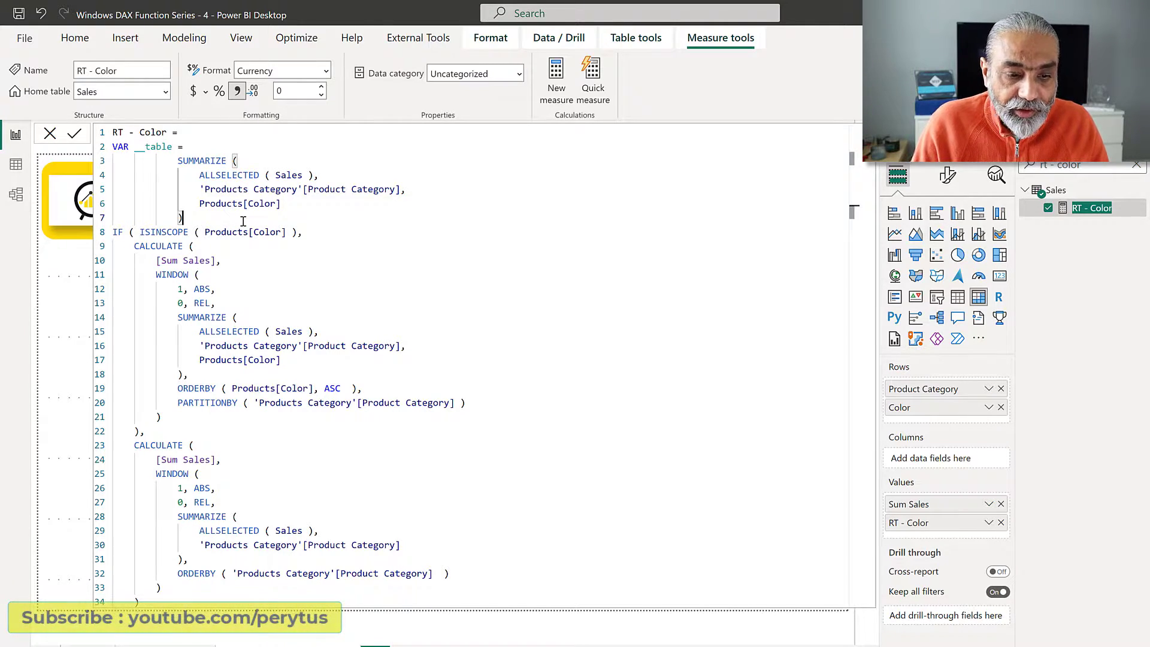
Step: Add a RETURN line between the __table variable and the IF expression
key(Return)
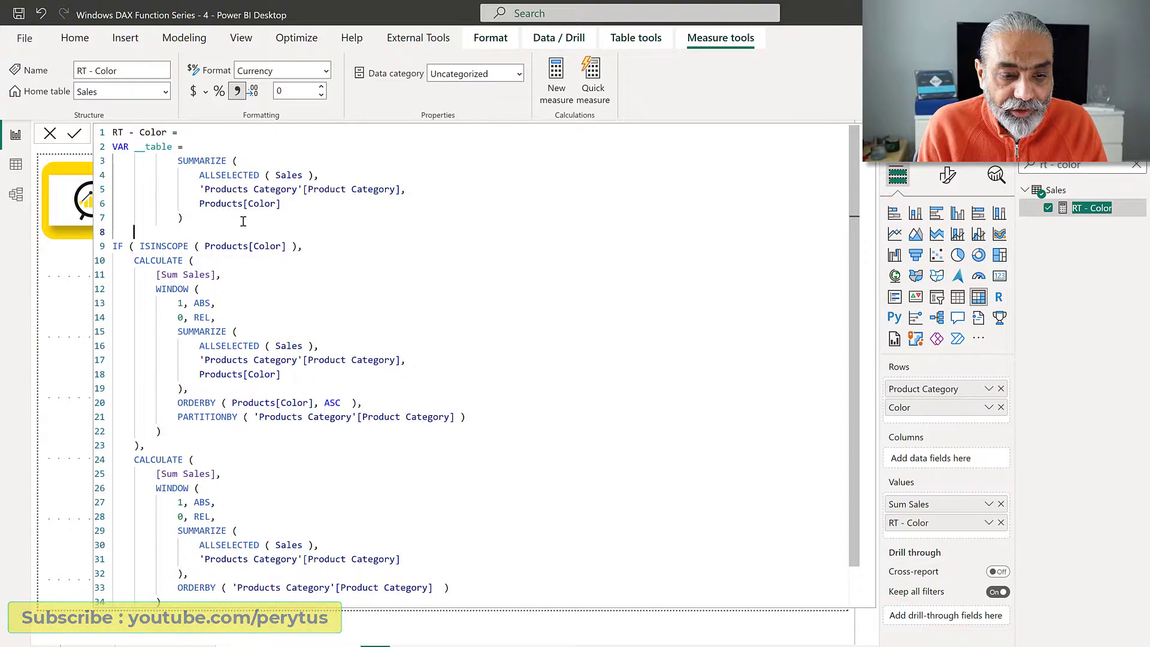
key(BackSpace)
text(RETURN)
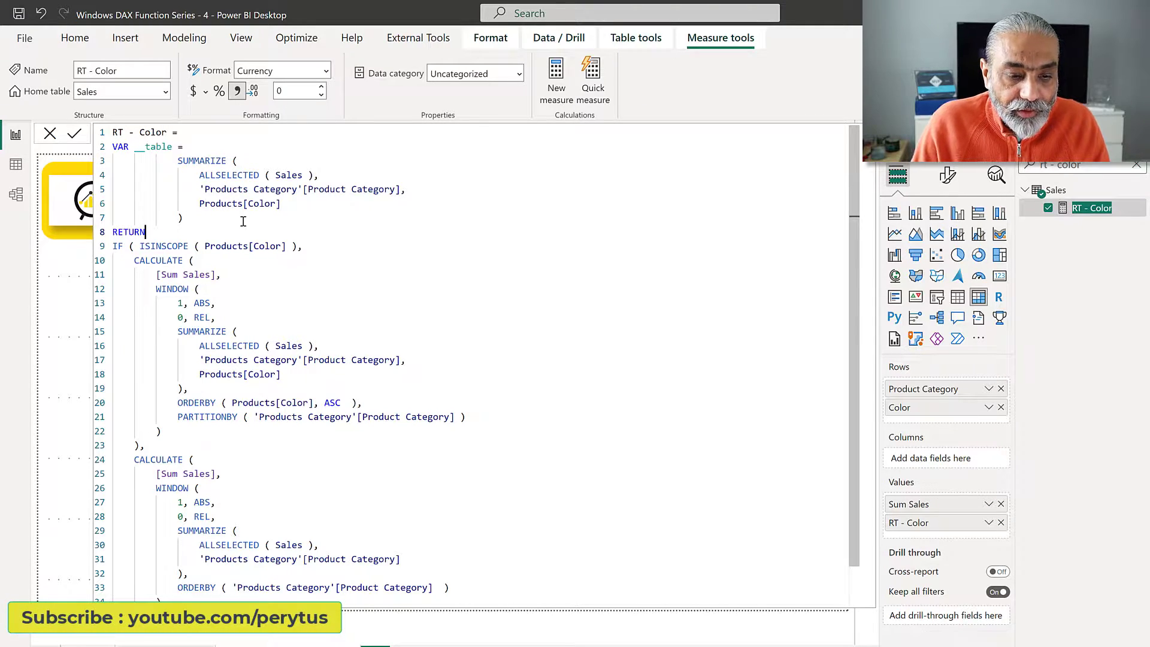
Step: Replace the SUMMARIZE expression in the first WINDOW, under the ISINSCOPE condition, with the __table variable
click(188, 390)
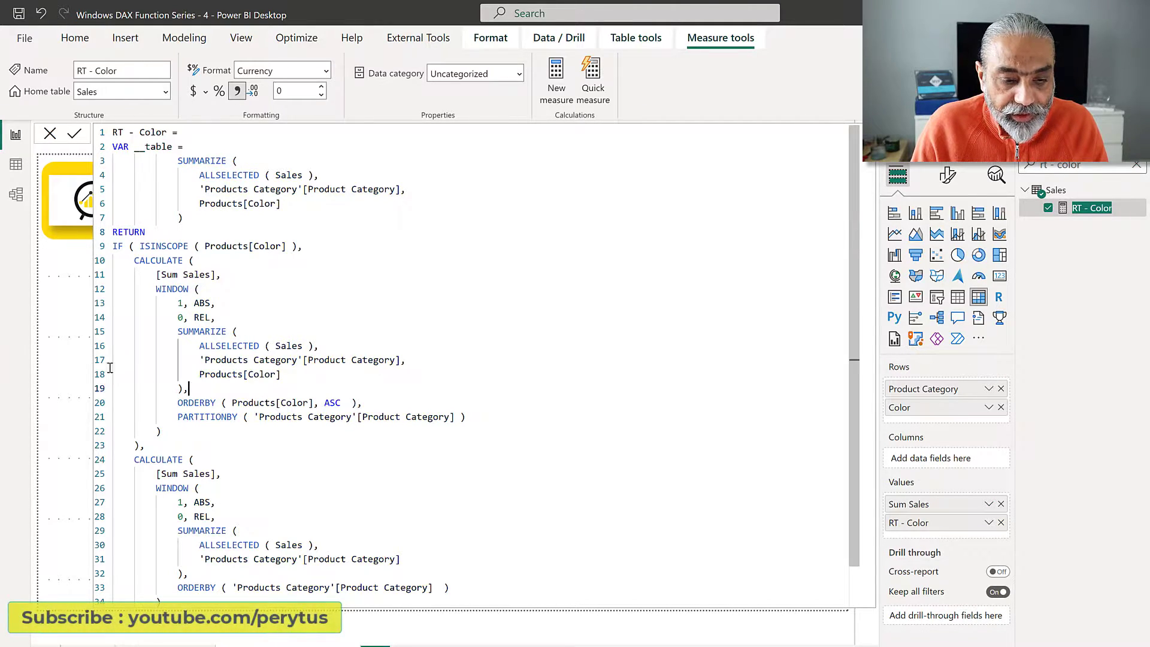
drag(111, 368, 72, 333)
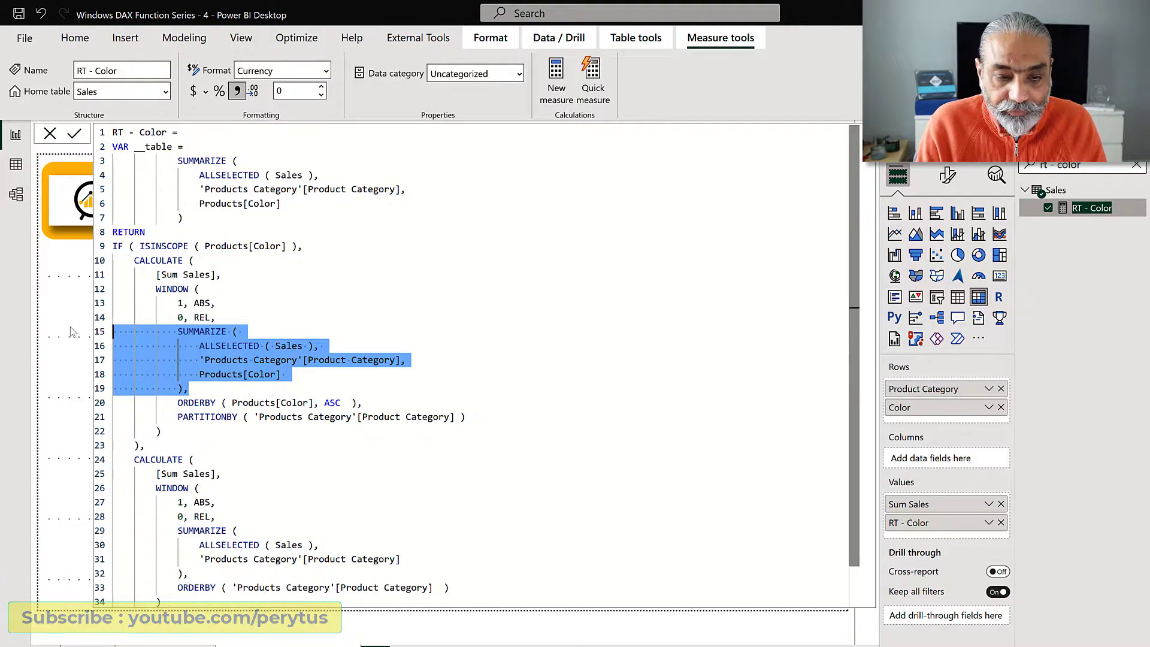
key(Delete)
key(Tab)
key(Tab)
key(Tab)
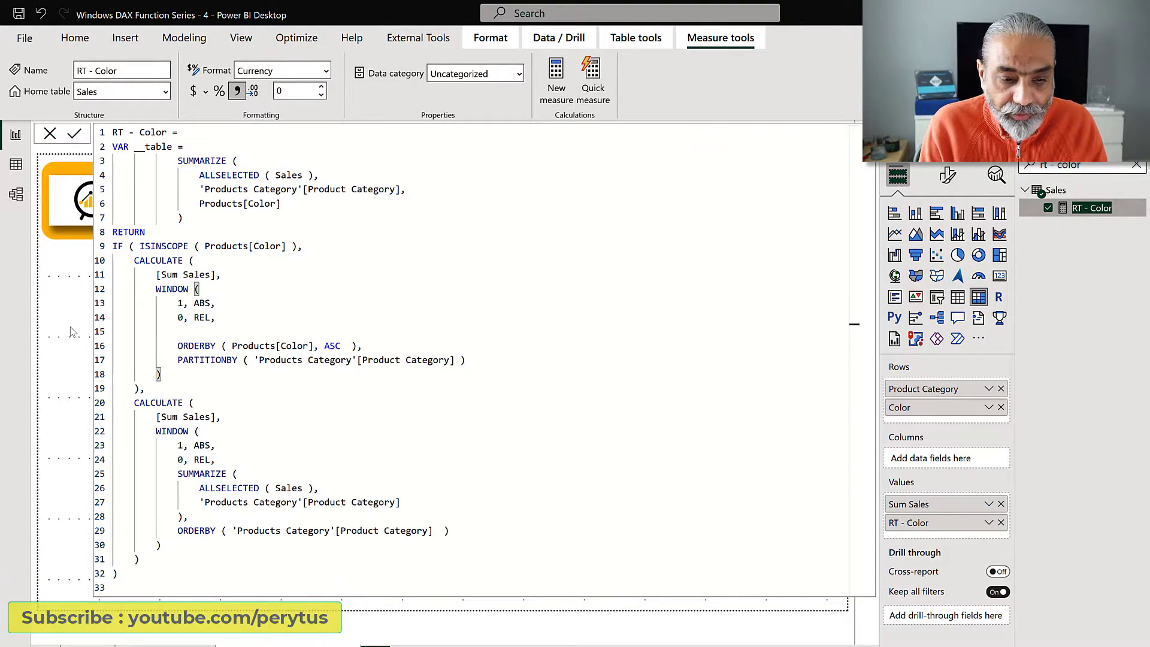
text(__tabe)
text(e,)
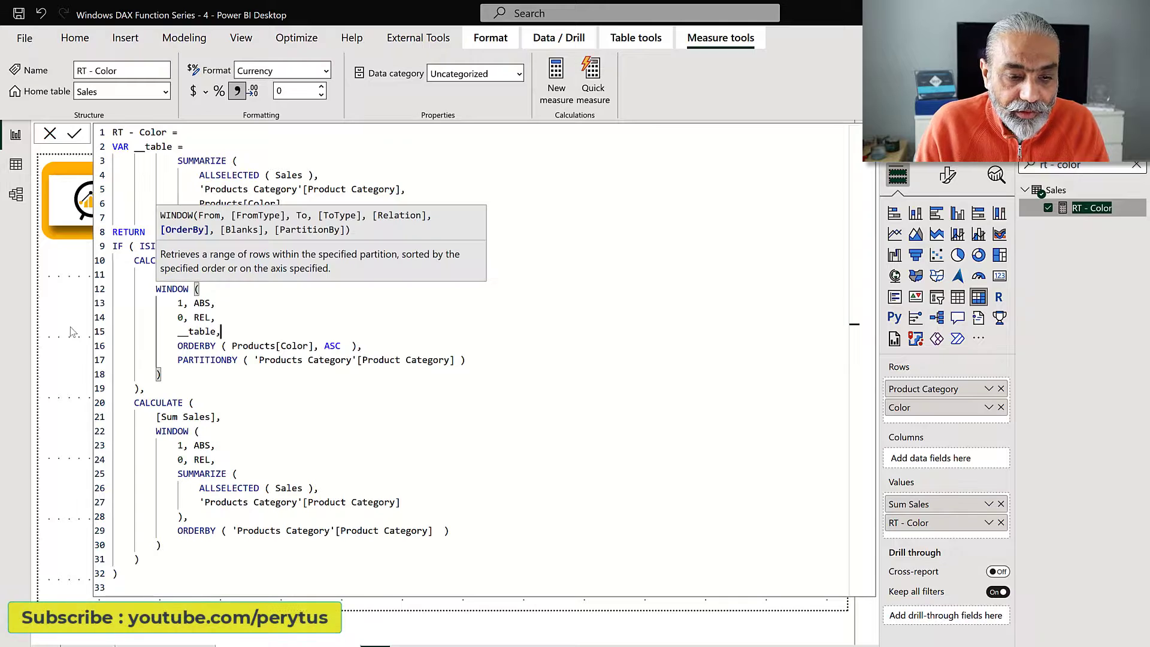
Step: Replace the SUMMARIZE expression in the second WINDOW with the __table variable and commit the measure
click(295, 405)
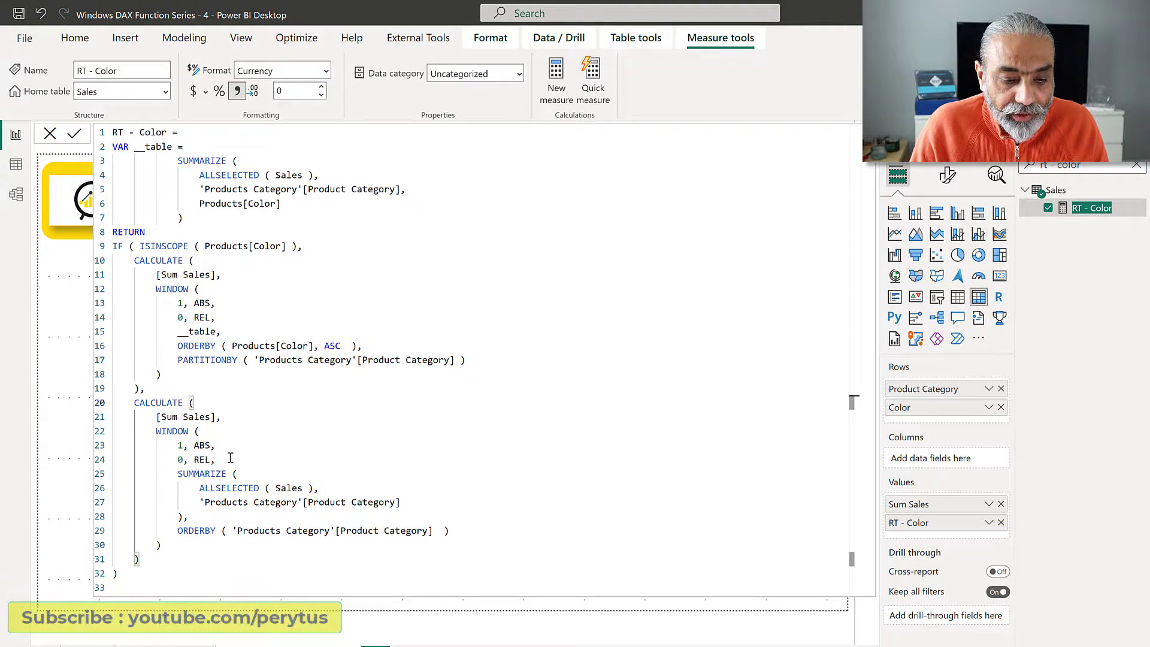
click(230, 458)
drag(208, 513, 96, 474)
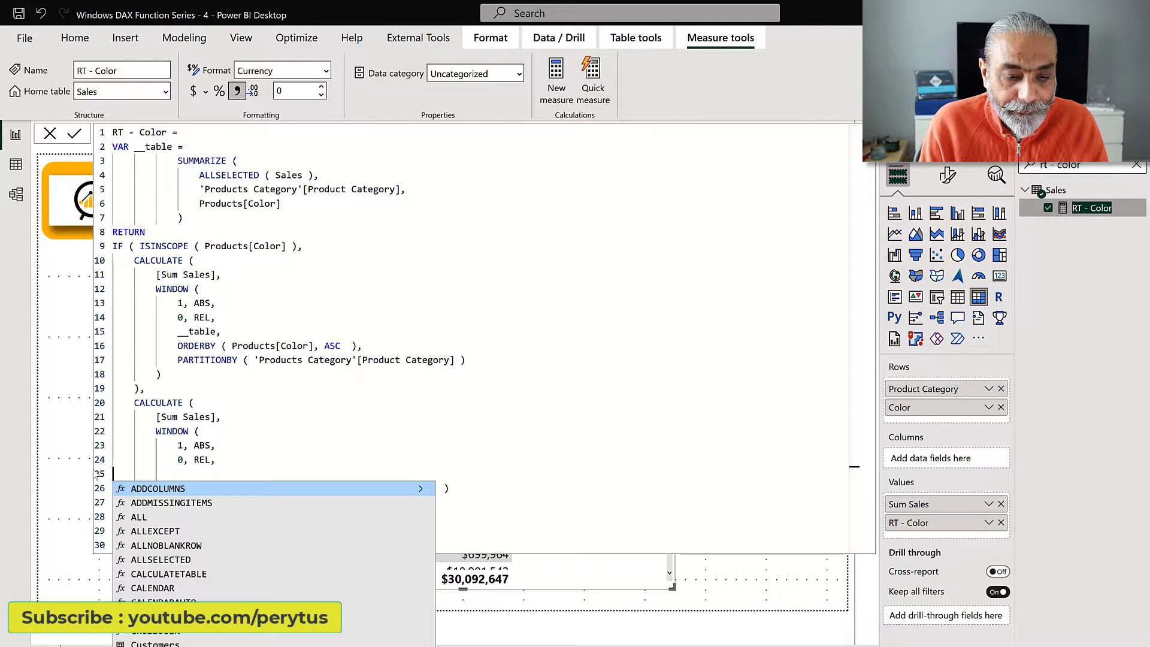
key(BackSpace)
key(Tab)
key(Tab)
key(Tab)
text(__table,)
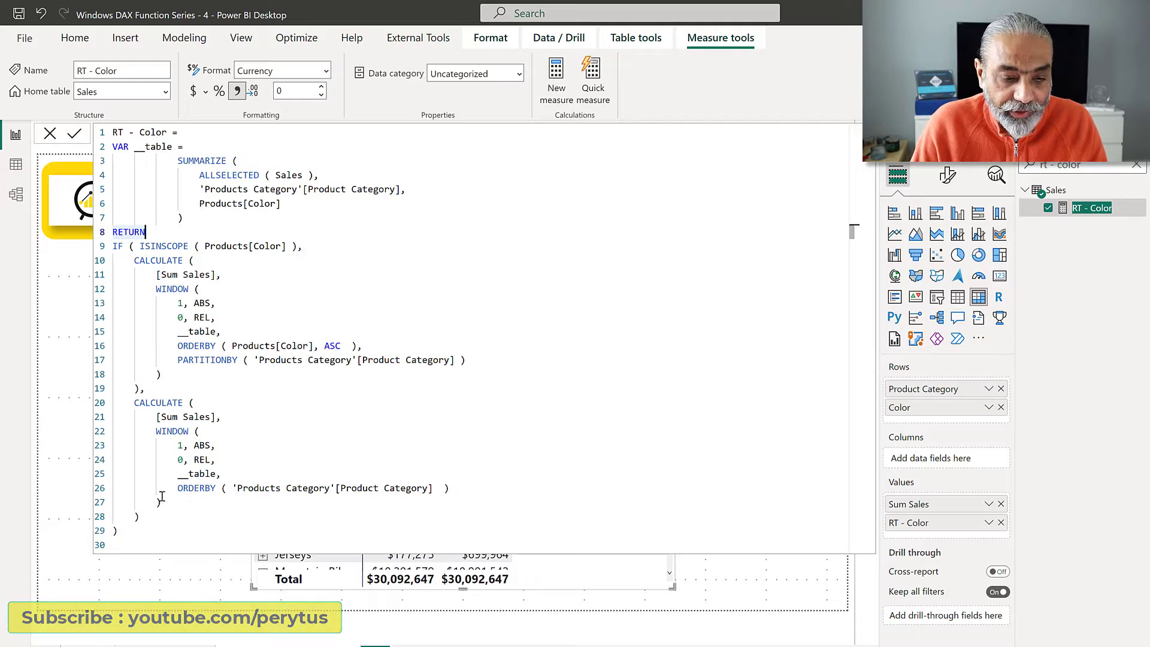
key(Return)
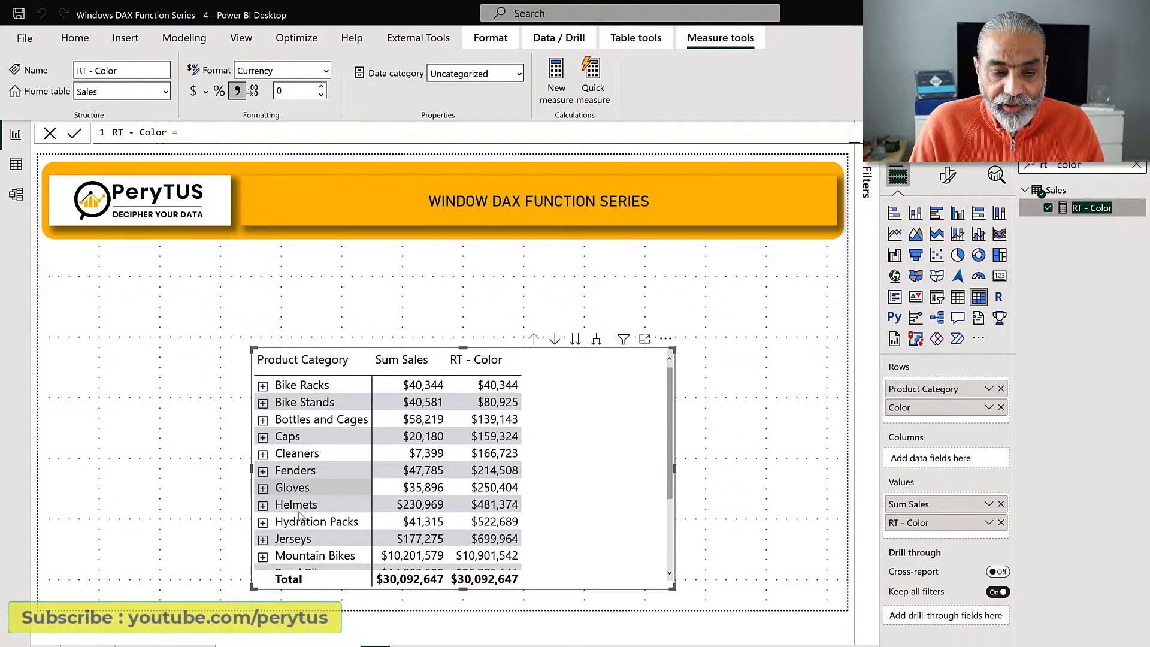
scroll(279, 527, down, 5)
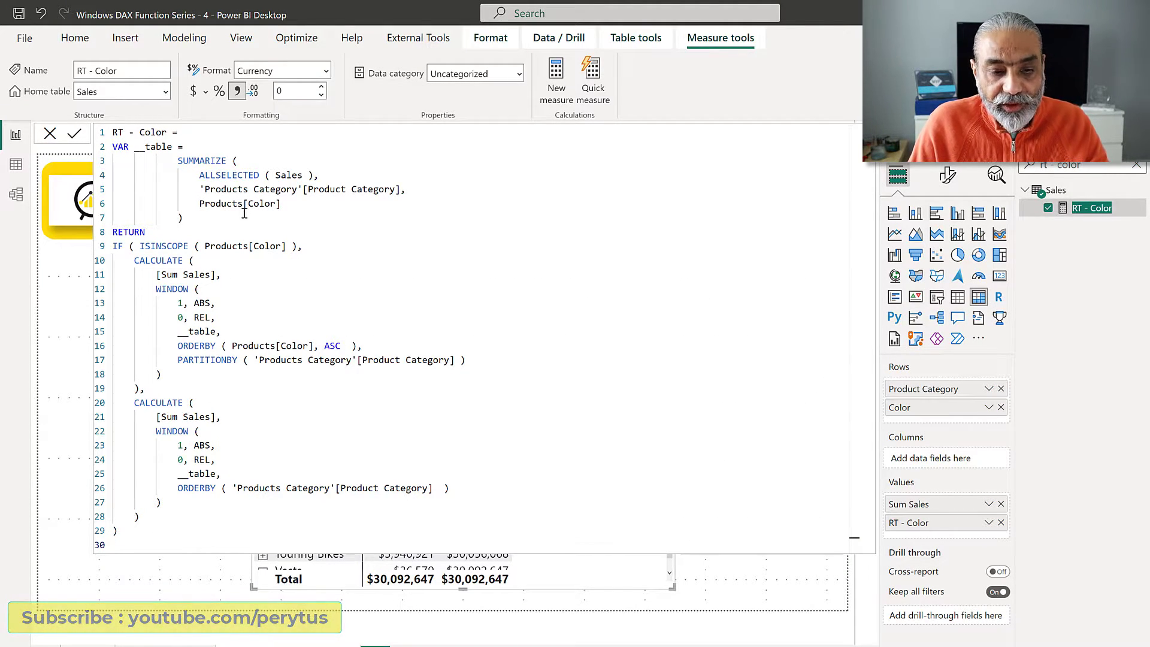
Step: Try to define VAR __OrderBy = ORDERBY ( Products[Color] ) on a new line before RETURN, and commit the measure
drag(183, 218, 117, 189)
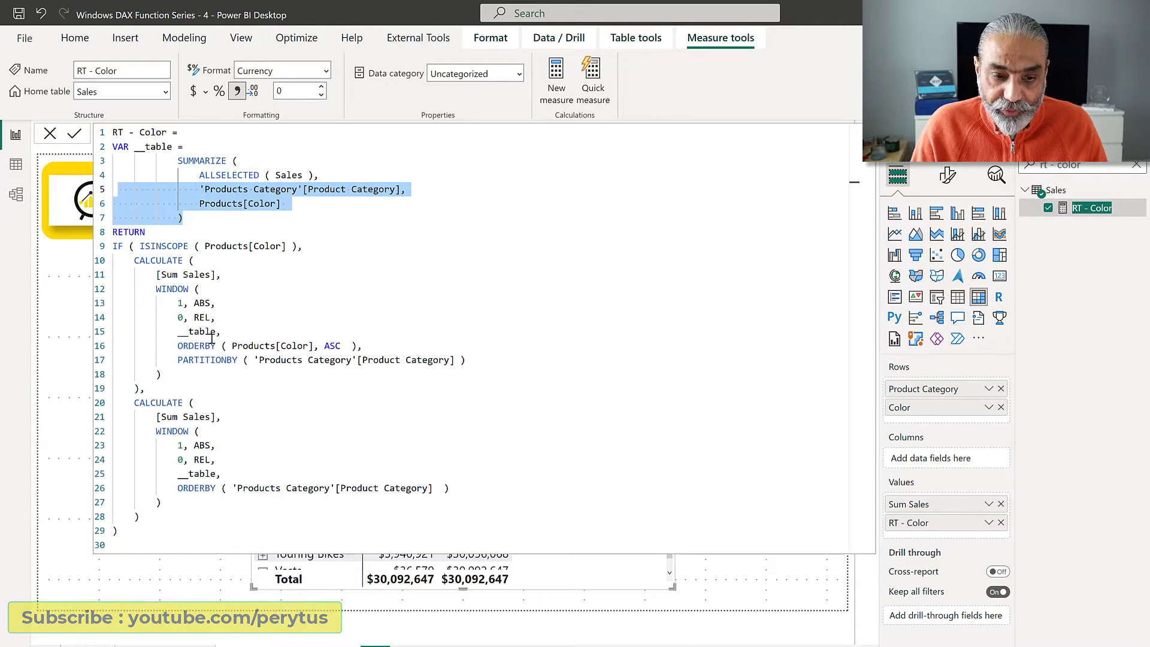
click(230, 221)
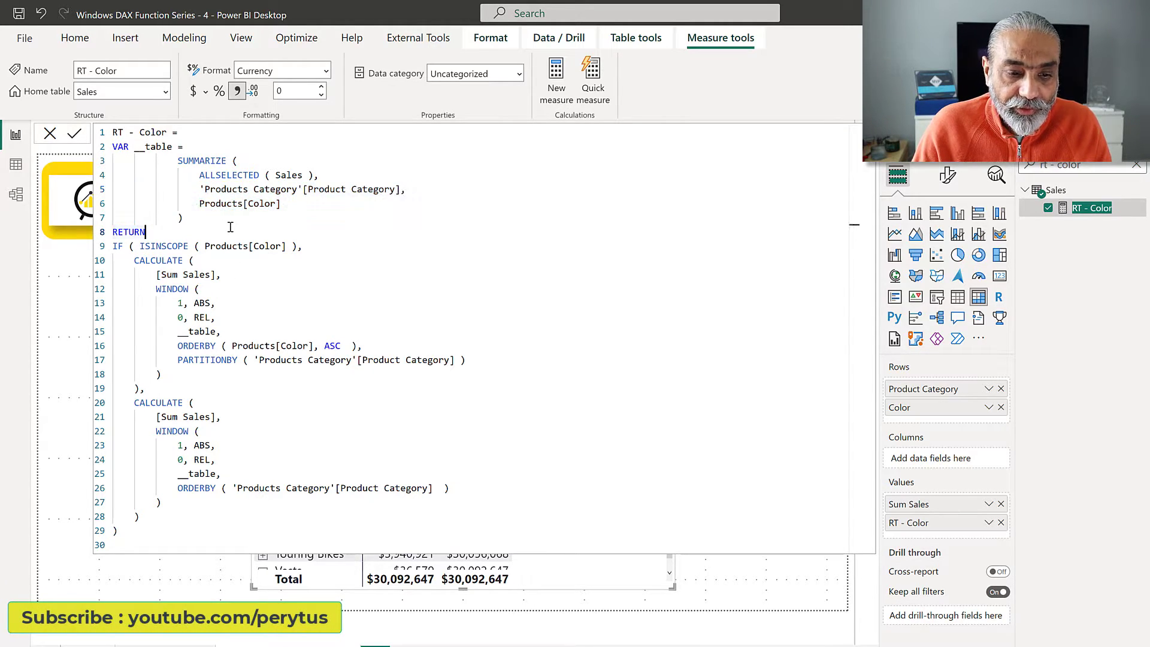
key(shift+Return)
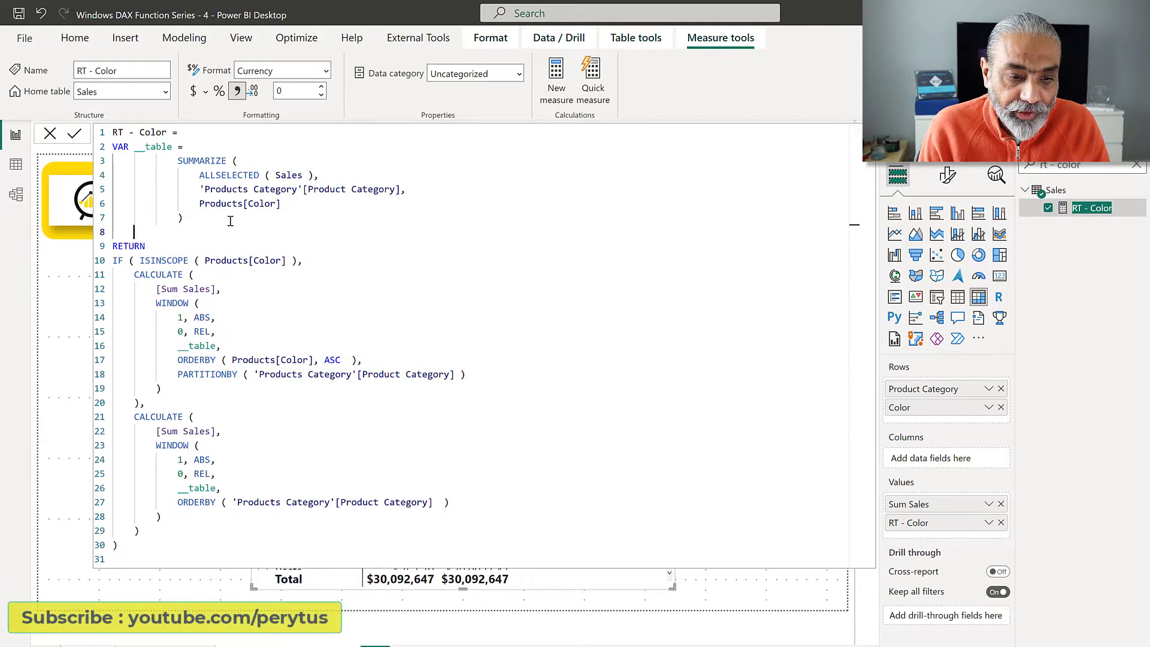
text(VAR __Oren)
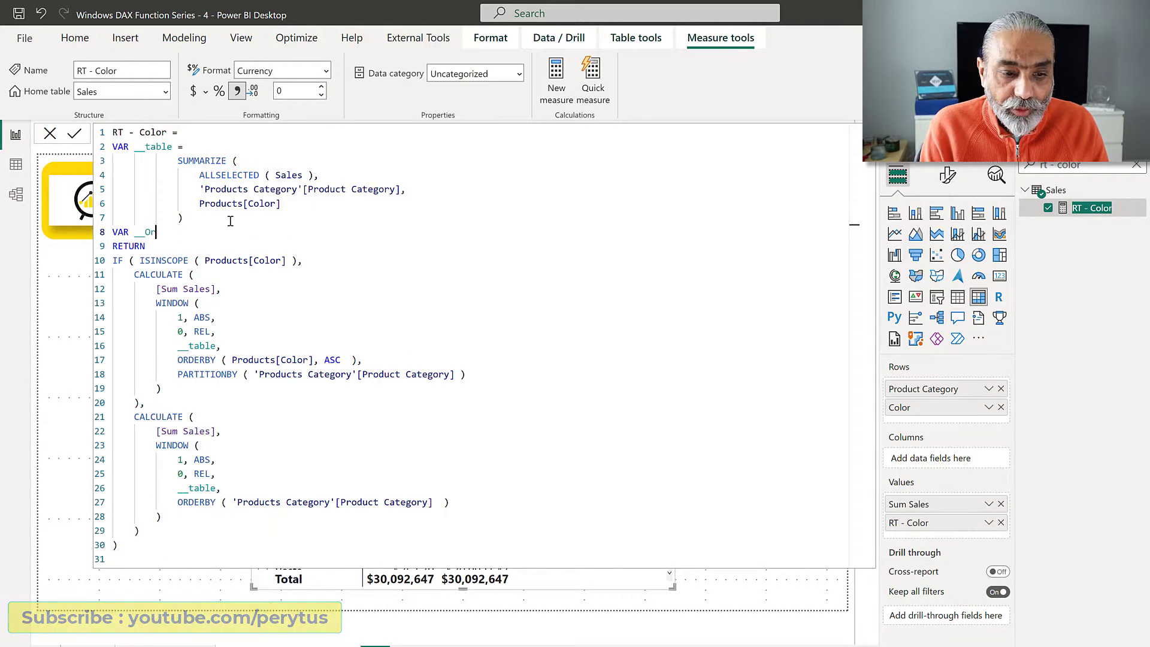
key(BackSpace)
key(BackSpace)
key(BackSpace)
text(rderBy = )
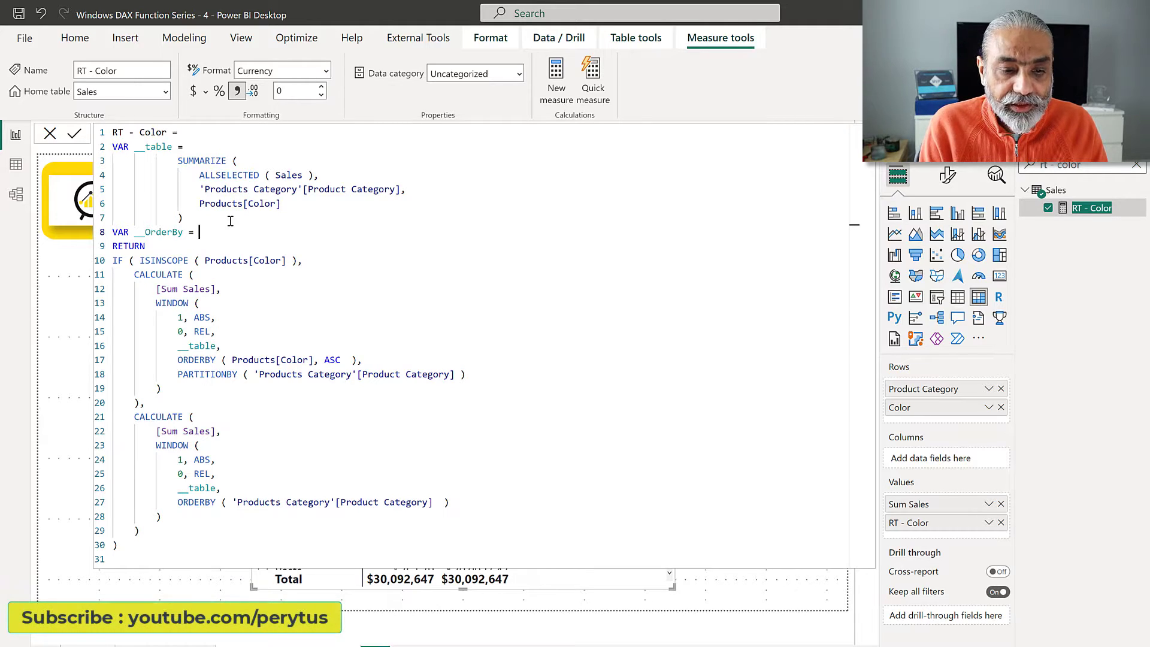
text(ORDERBY )
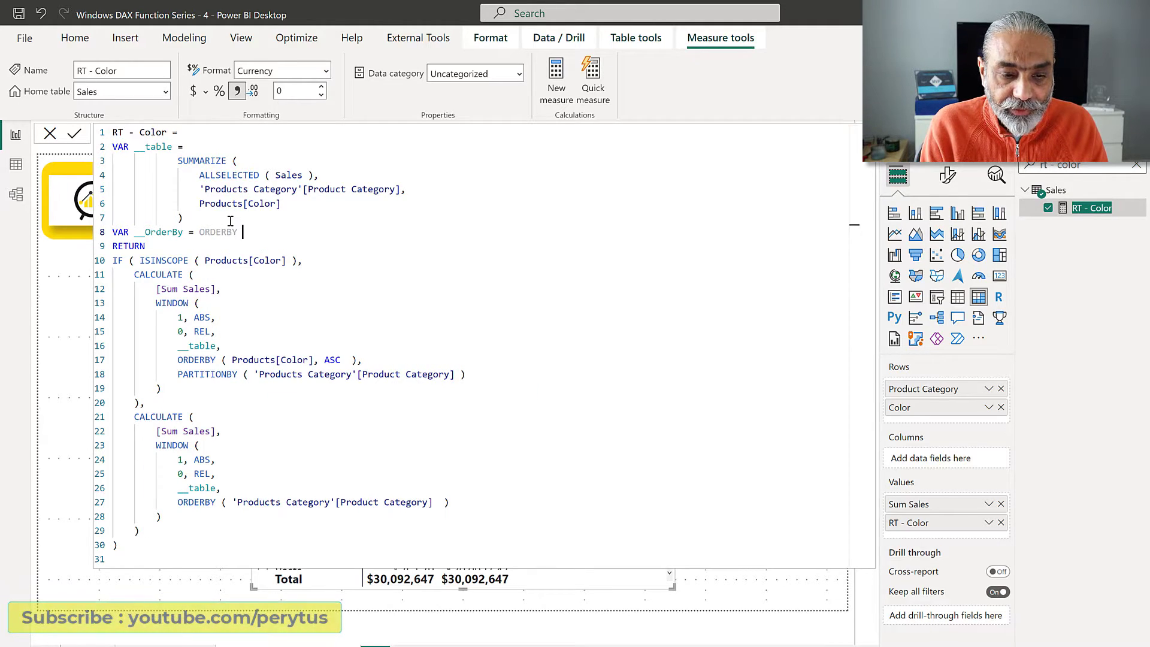
text(( Produ)
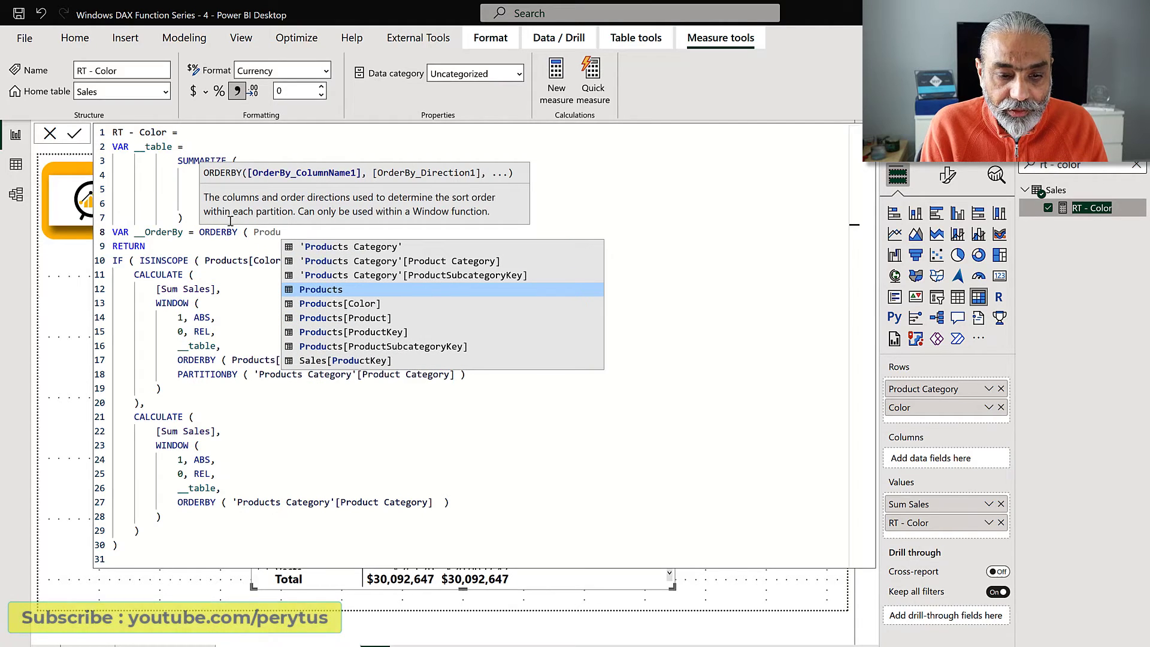
key(Down)
key(Tab)
text())
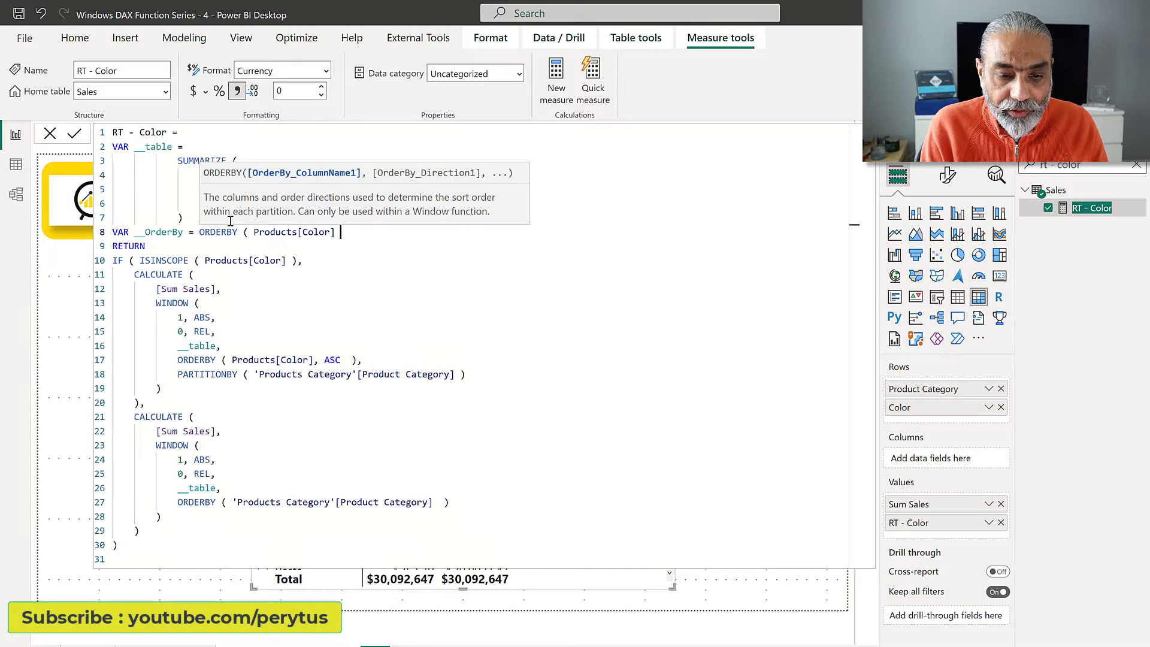
key(Return)
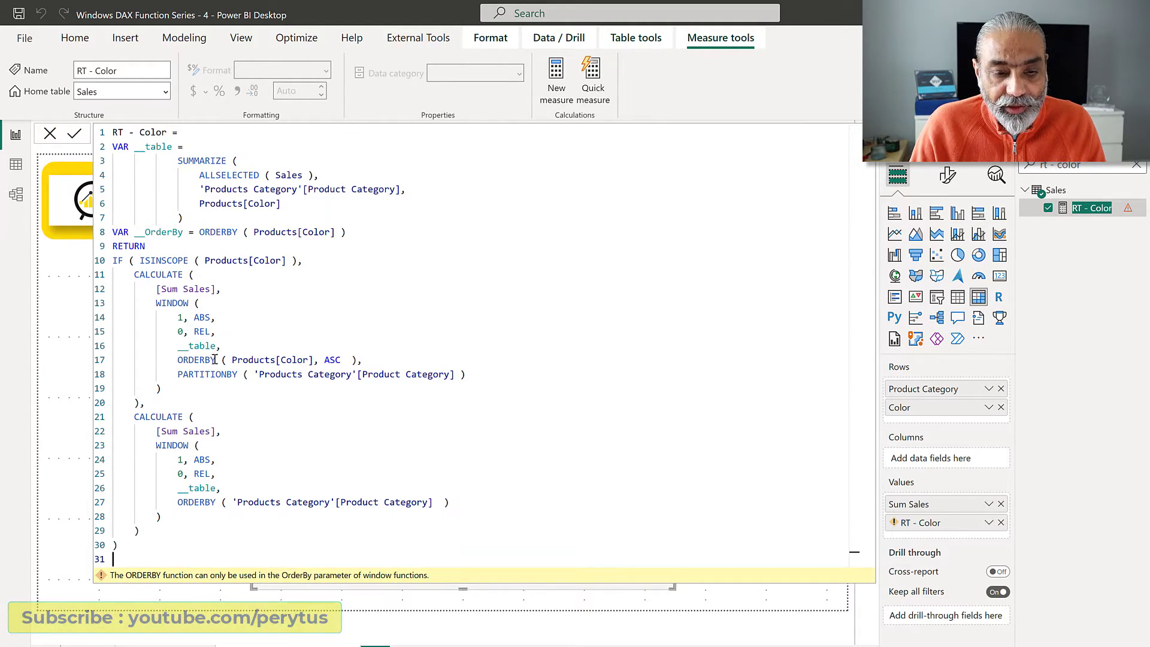
Step: Delete the __OrderBy variable definition from the line above RETURN
drag(170, 301, 206, 396)
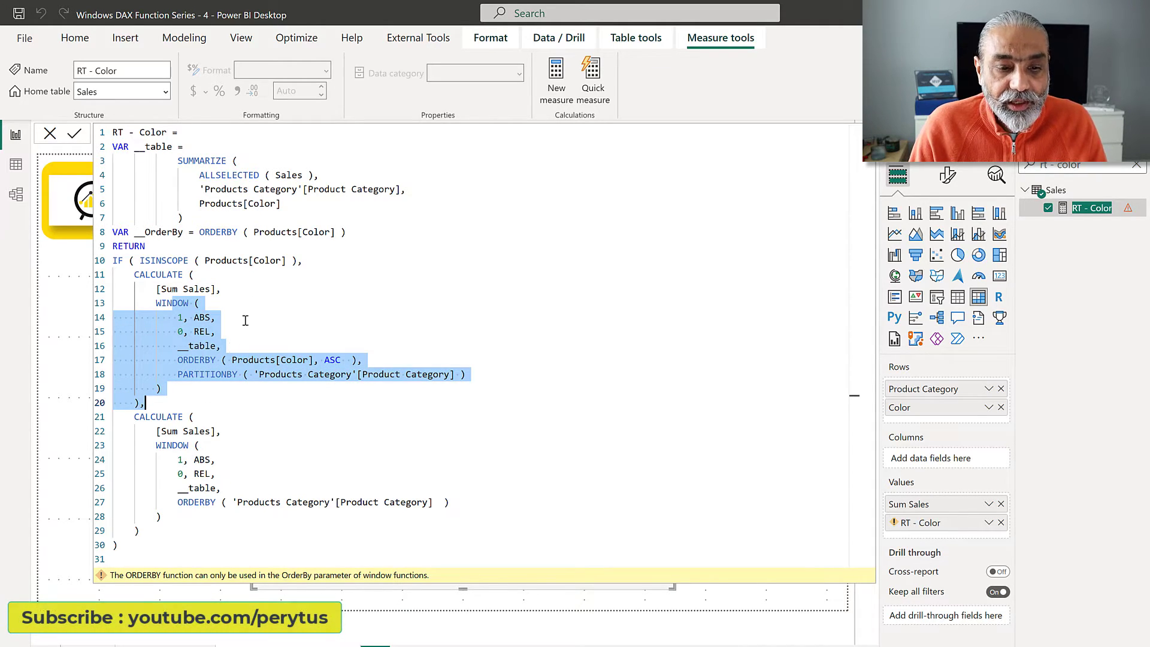
click(356, 234)
drag(347, 234, 110, 236)
key(Delete)
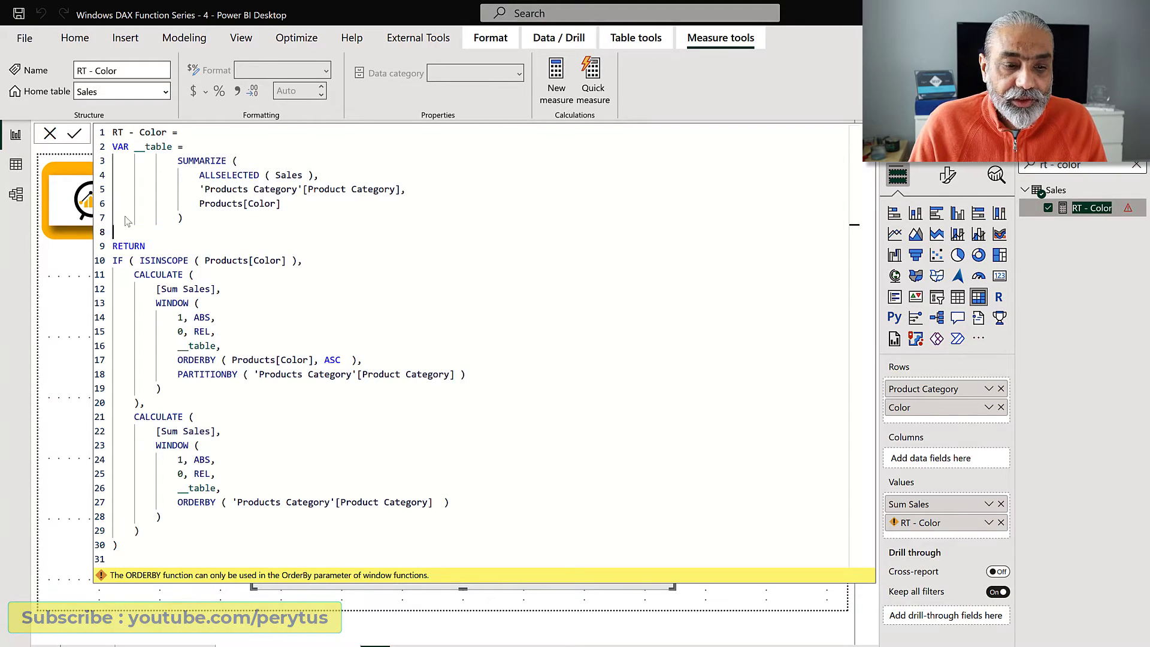